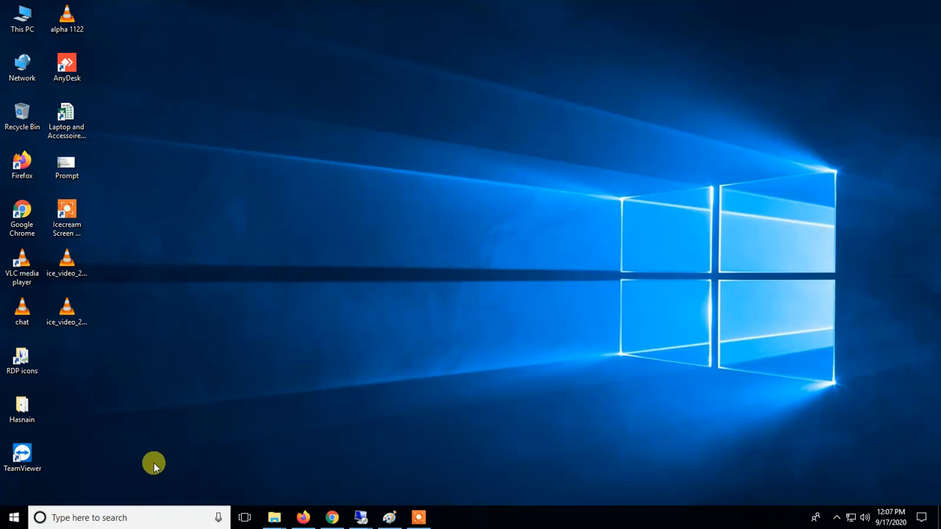
# Start a Remote Desktop connection to 192.168.61.2 to check its credentials prompt, cancel it and close the connection window.
pyautogui.rightClick(14, 516)
pyautogui.click(53, 468)
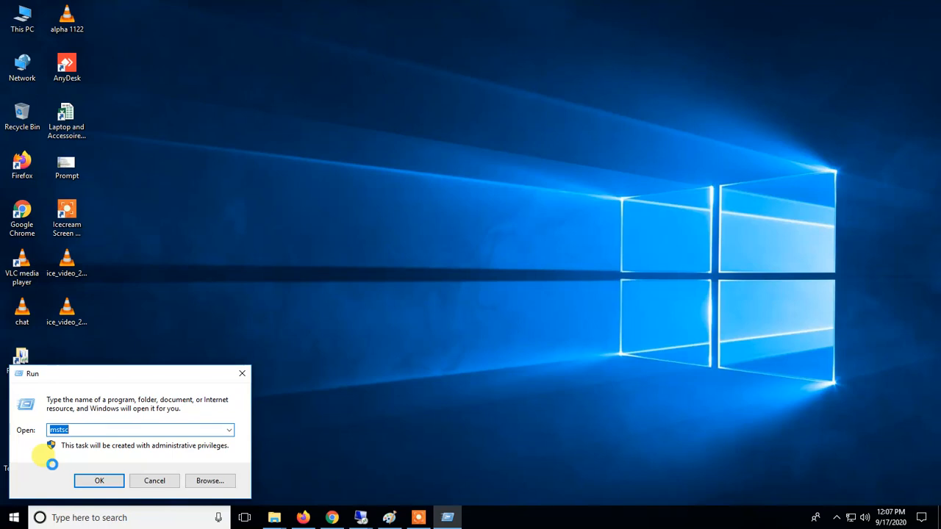
pyautogui.press('Return')
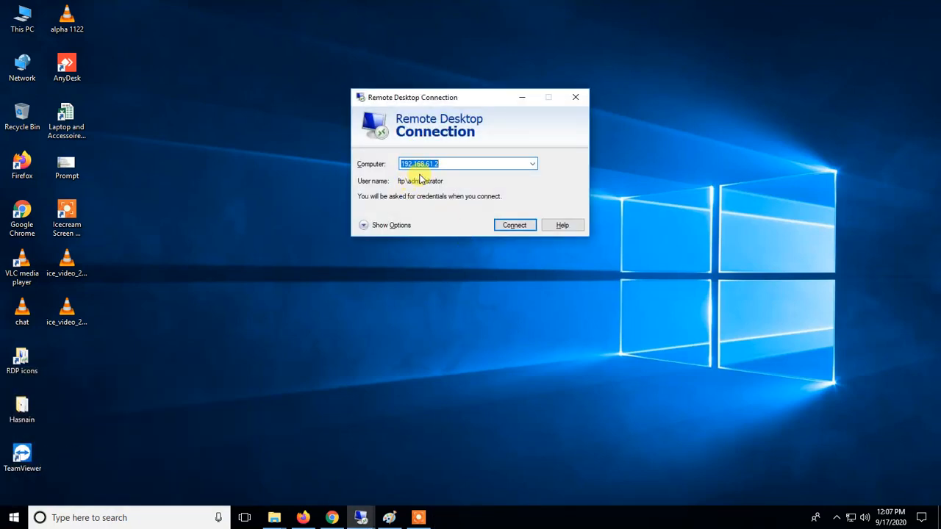
pyautogui.click(466, 163)
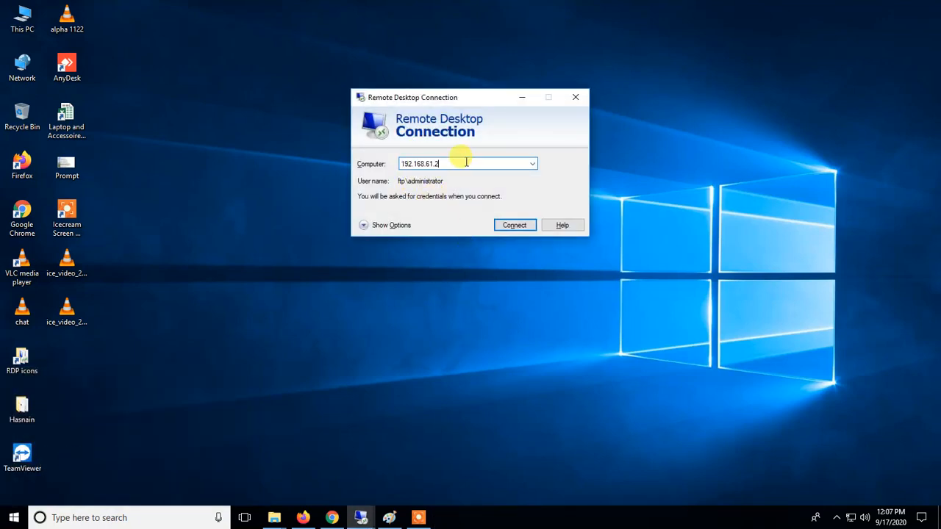
pyautogui.click(512, 228)
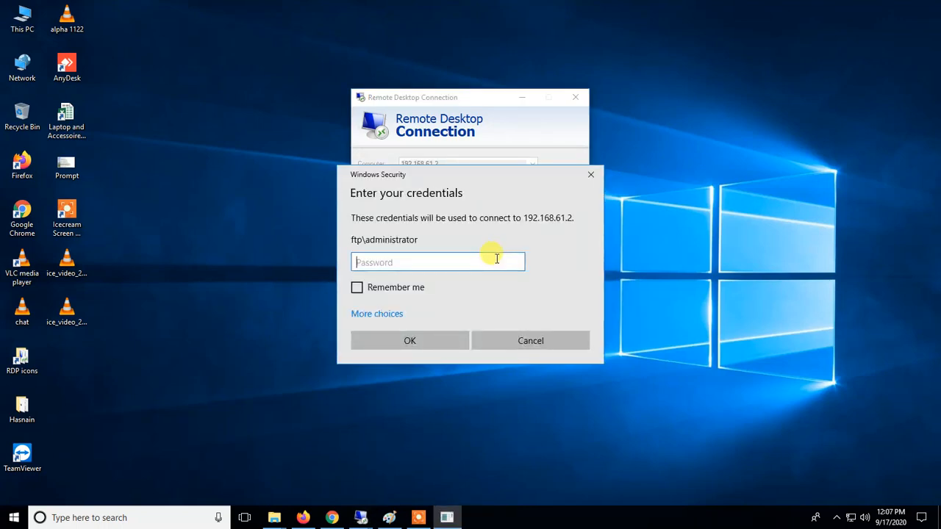
pyautogui.click(535, 341)
pyautogui.click(576, 97)
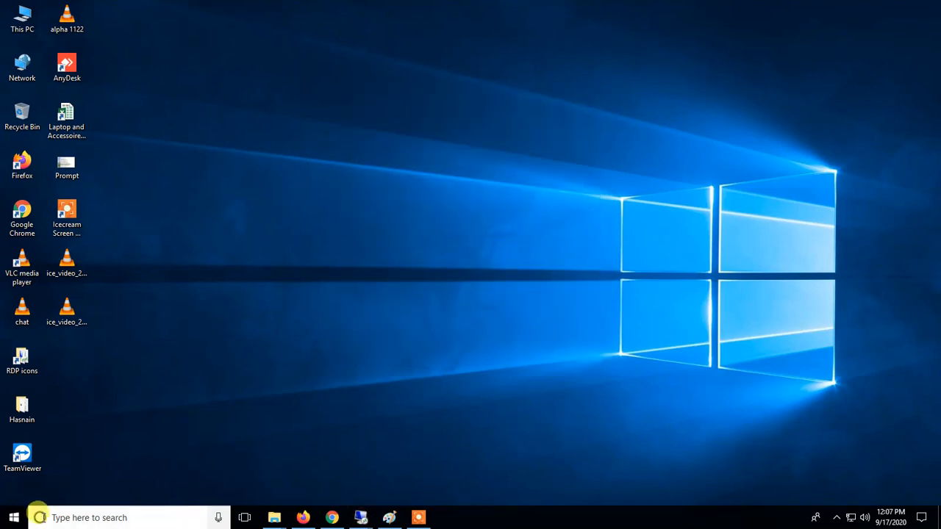
# Run gpedit.msc to open the Local Group Policy Editor in a maximized window.
pyautogui.rightClick(11, 520)
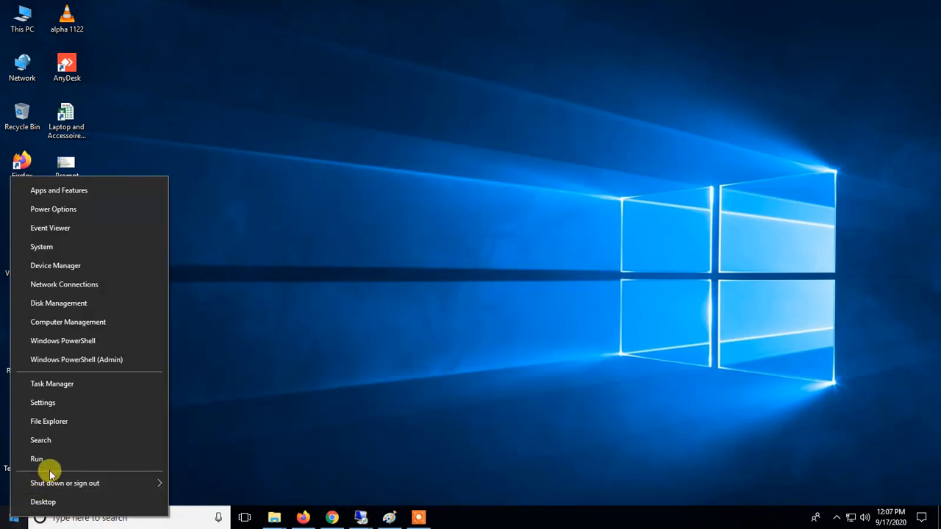
pyautogui.click(46, 459)
pyautogui.write('gpedit')
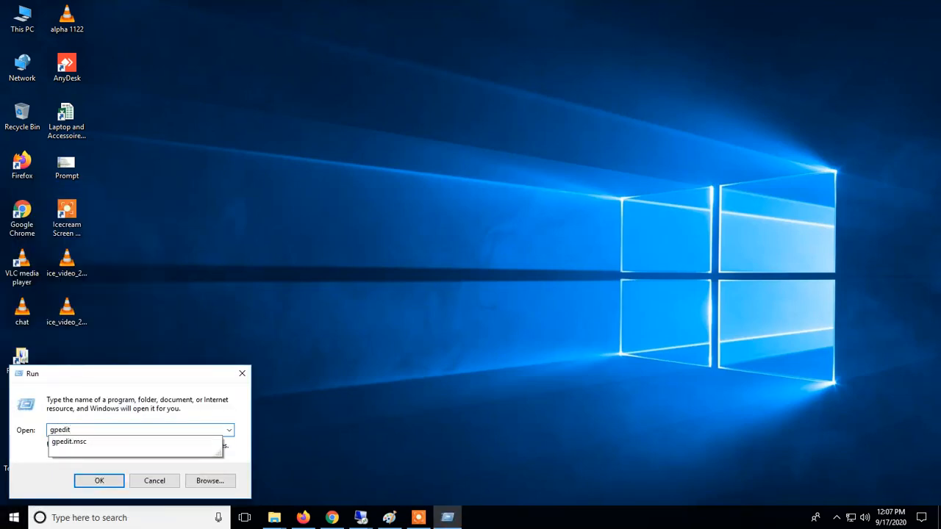
pyautogui.press('Down')
pyautogui.press('Return')
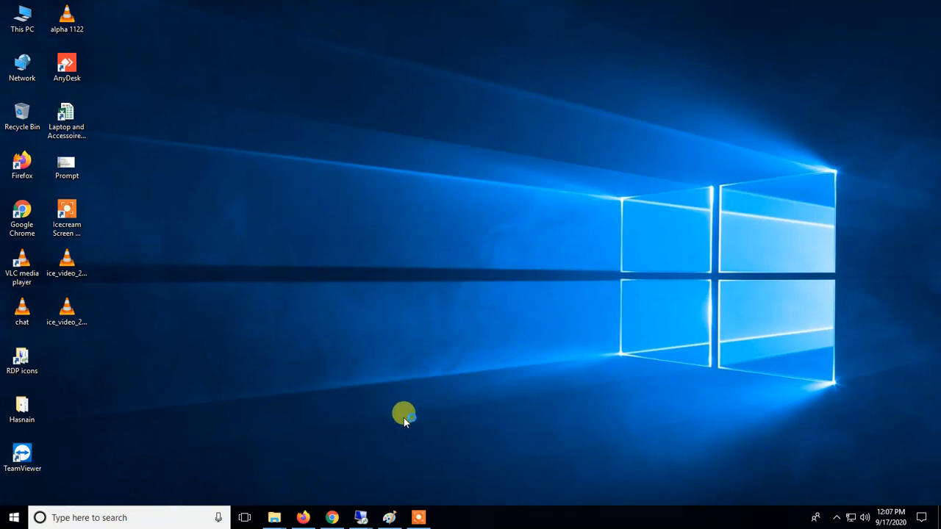
pyautogui.click(495, 99)
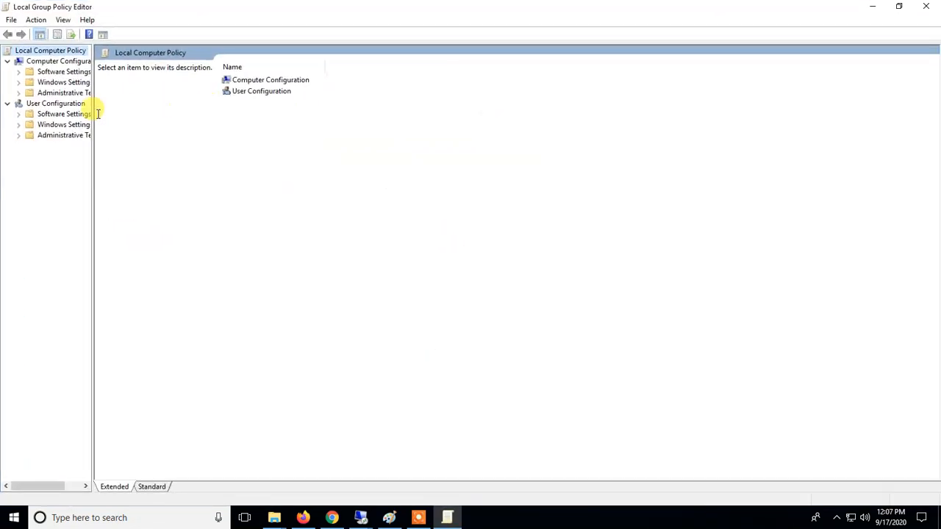
# Widen the policy tree and open Credentials Delegation under Computer Configuration, Administrative Templates, System.
pyautogui.moveTo(93, 122); pyautogui.dragTo(262, 121)
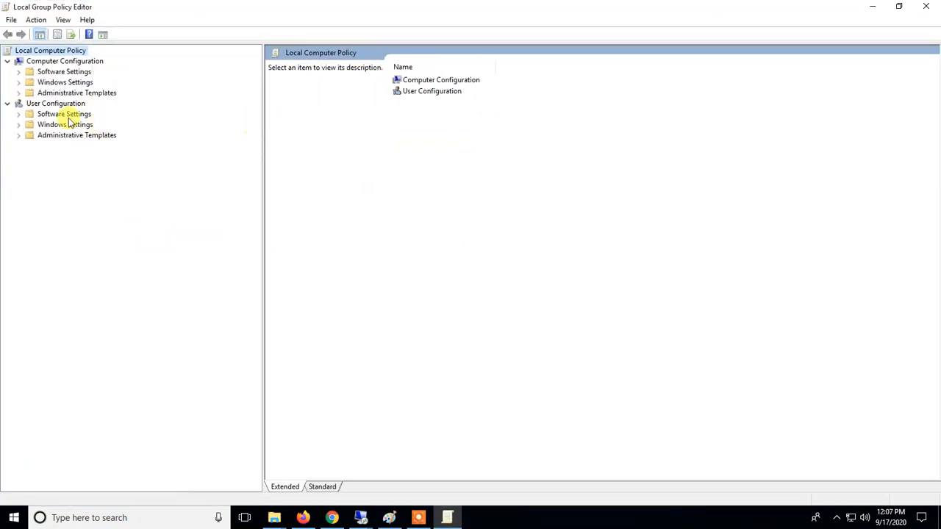
pyautogui.click(19, 93)
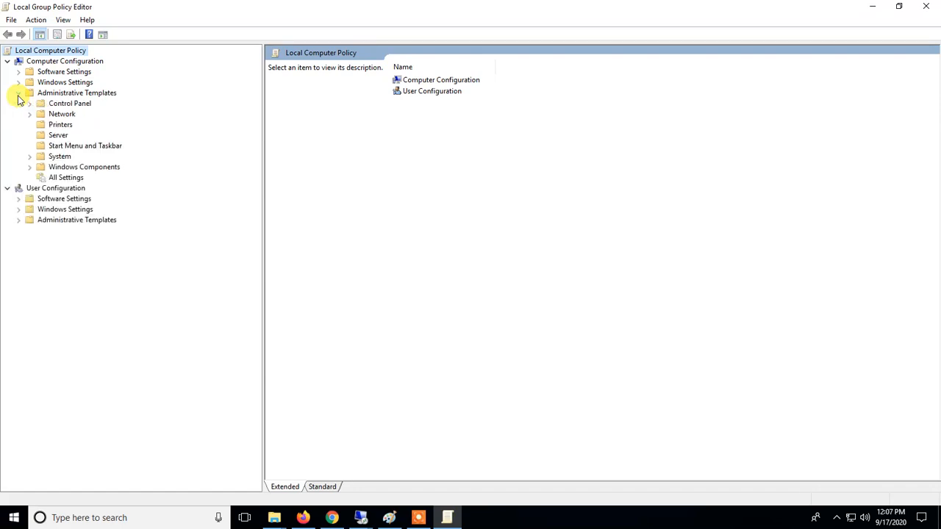
pyautogui.click(30, 156)
pyautogui.click(83, 94)
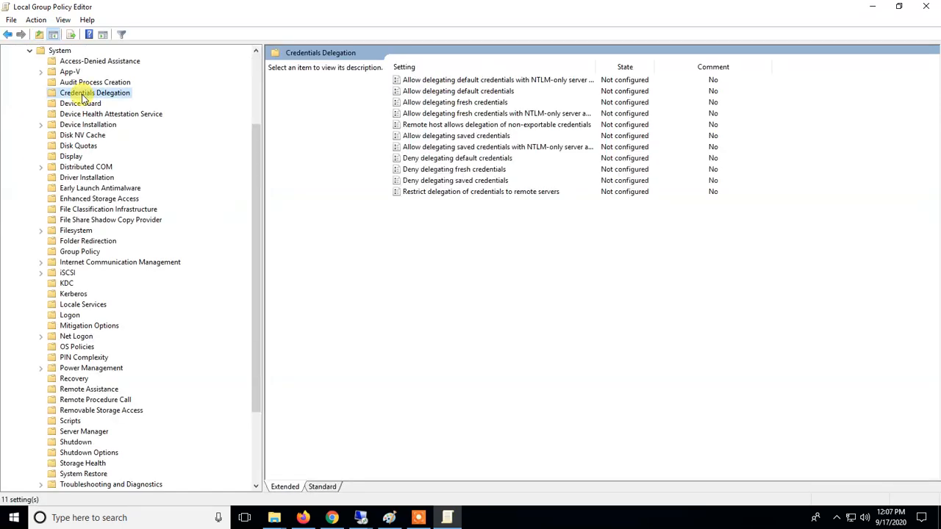
# Set the "Allow delegating default credentials" policy to Enabled and look at its server list without adding an entry.
pyautogui.click(479, 106)
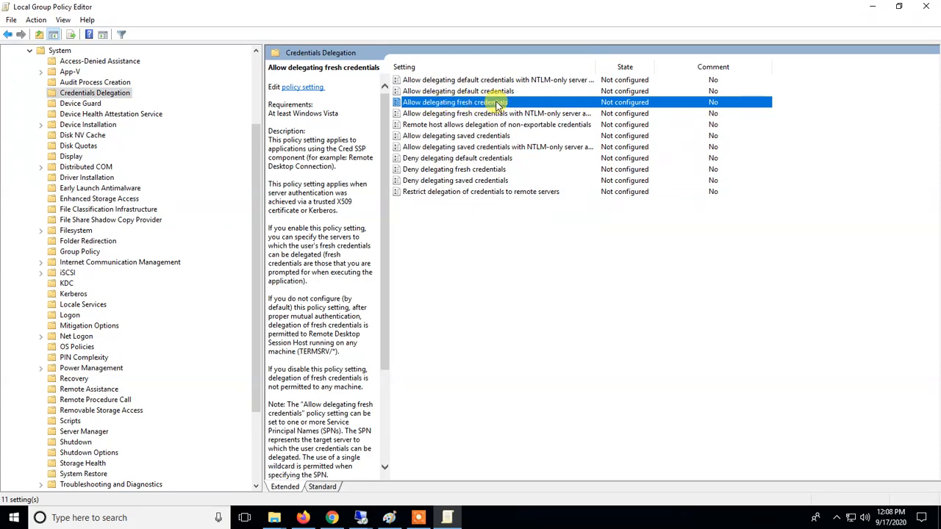
pyautogui.doubleClick(485, 91)
pyautogui.click(109, 151)
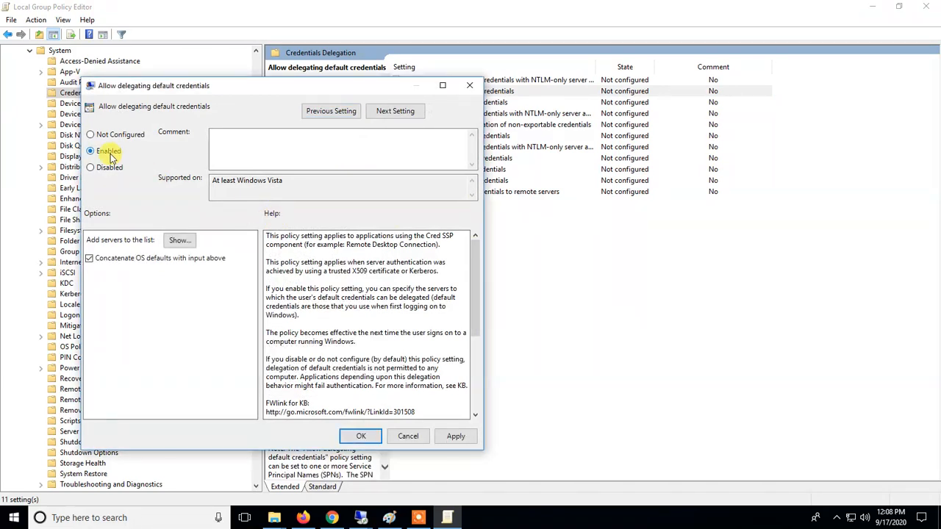
pyautogui.click(180, 241)
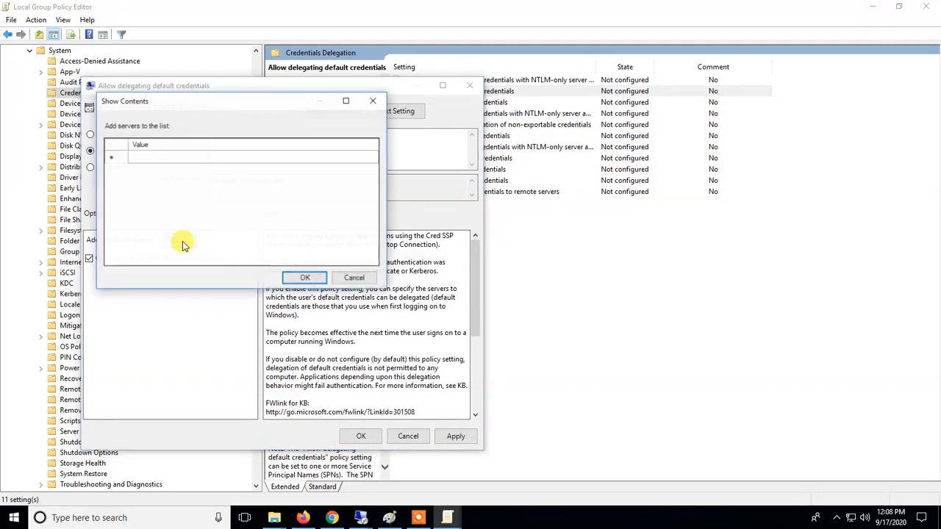
pyautogui.click(160, 158)
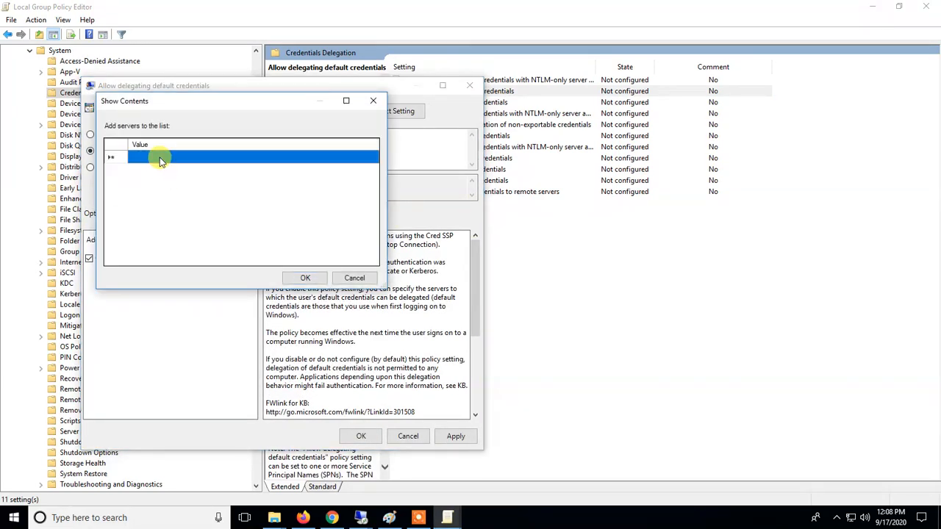
pyautogui.click(353, 278)
# Copy the example entry TERMSRV/* from the help text of the default credentials policy.
pyautogui.scroll(-2, 372, 305)
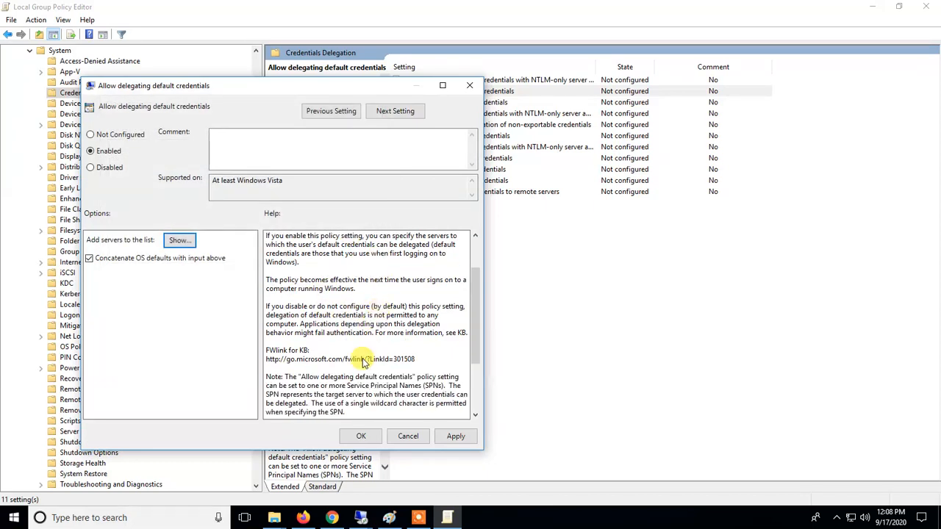
pyautogui.scroll(-3, 363, 360)
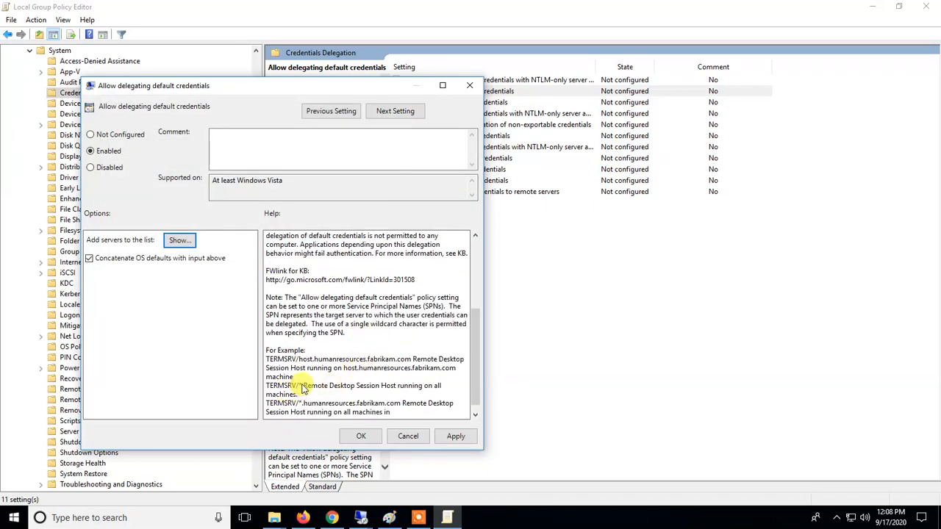
pyautogui.moveTo(300, 388); pyautogui.dragTo(279, 390)
pyautogui.hotkey('ctrl', 'c')
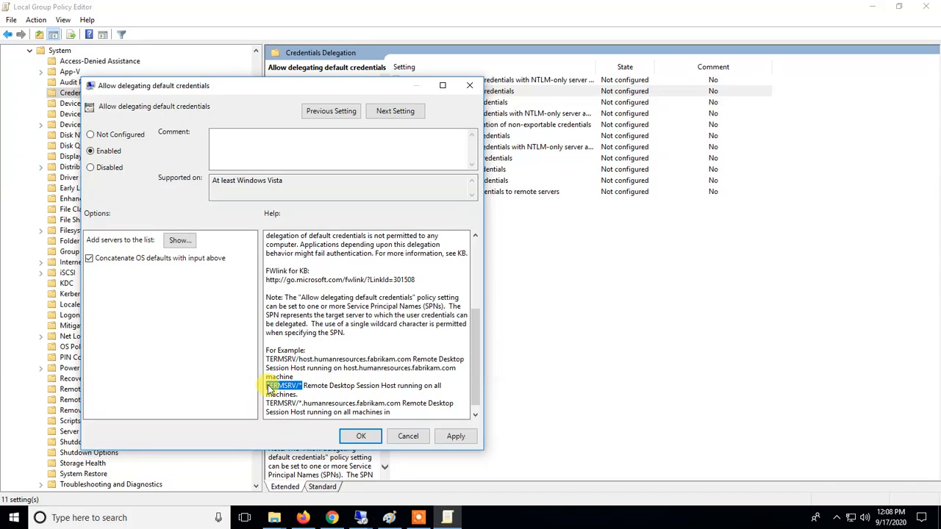
# Add TERMSRV/* to the server list of "Allow delegating default credentials" and apply the policy.
pyautogui.scroll(4, 269, 390)
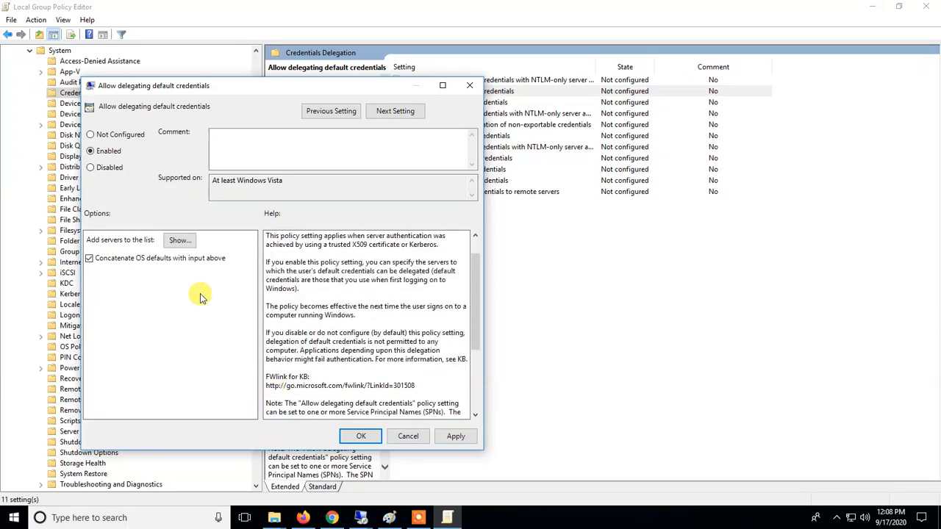
pyautogui.click(180, 240)
pyautogui.click(170, 171)
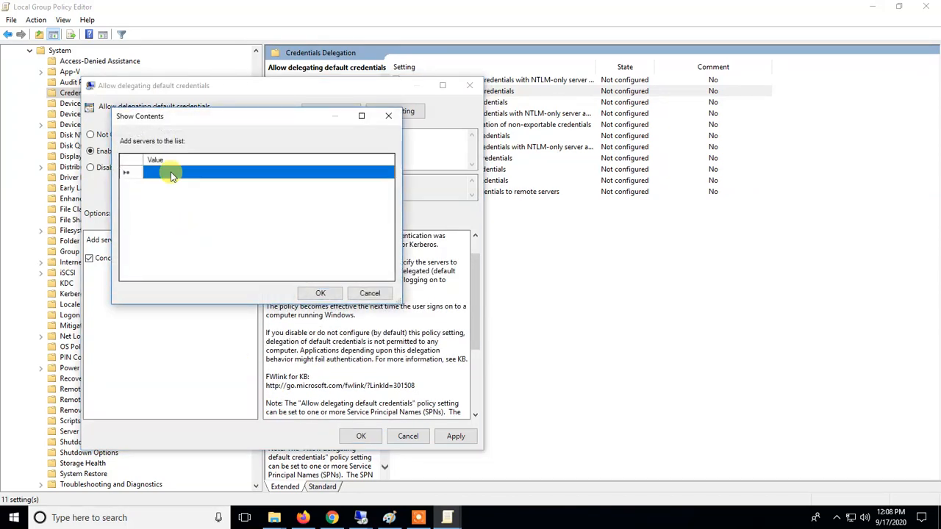
pyautogui.click(171, 171)
pyautogui.hotkey('ctrl', 'v')
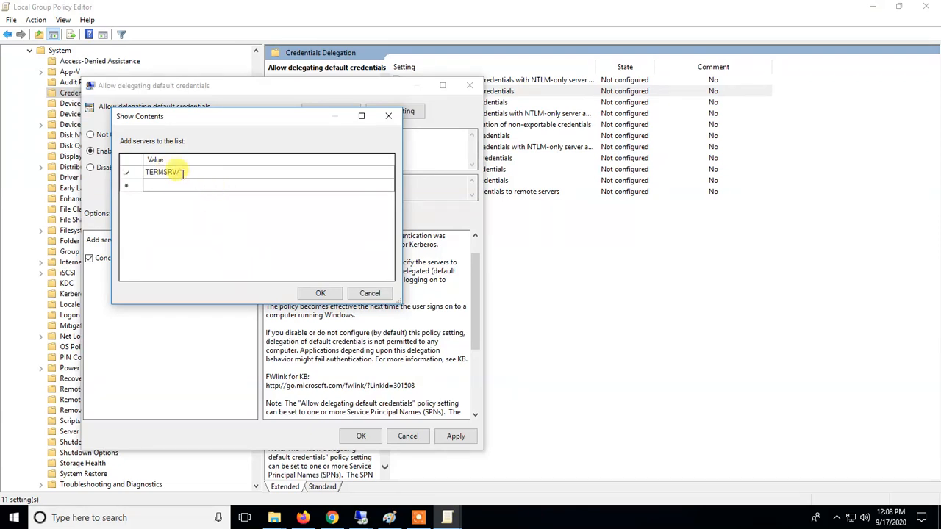
pyautogui.click(319, 293)
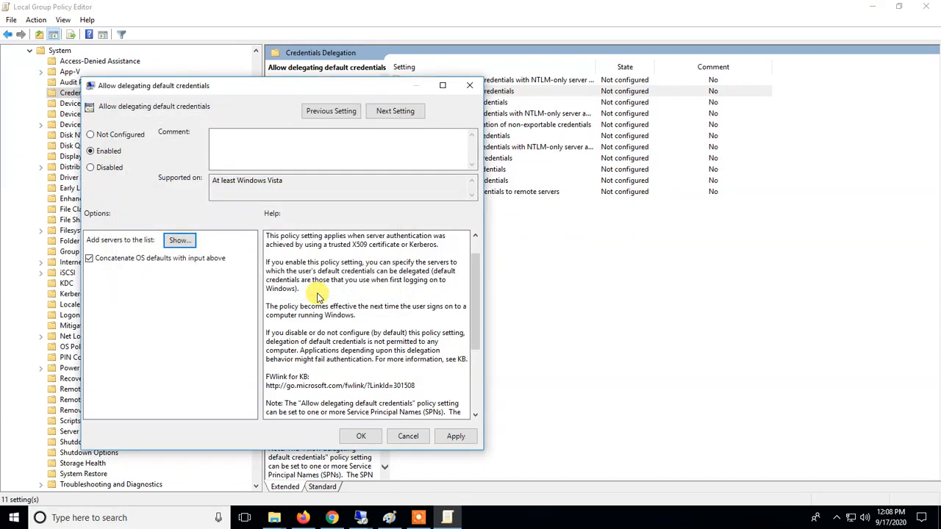
pyautogui.click(456, 438)
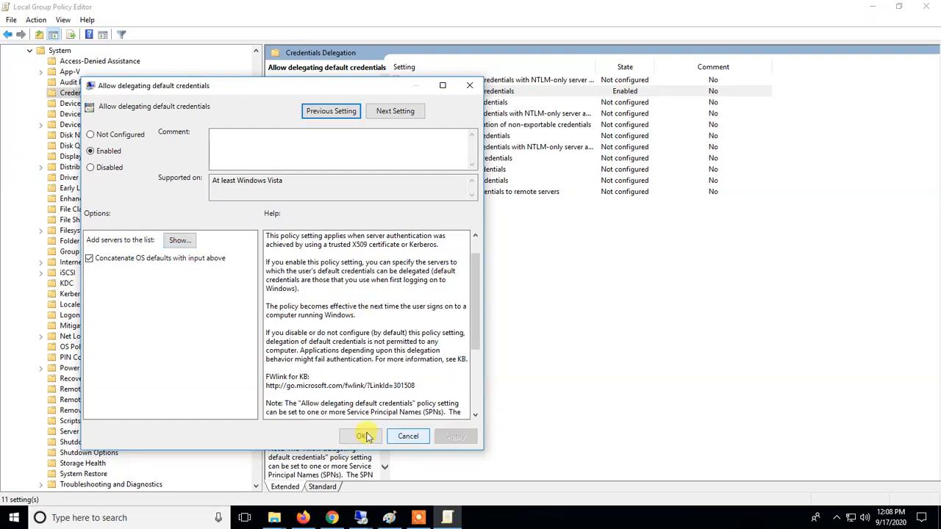
pyautogui.click(361, 435)
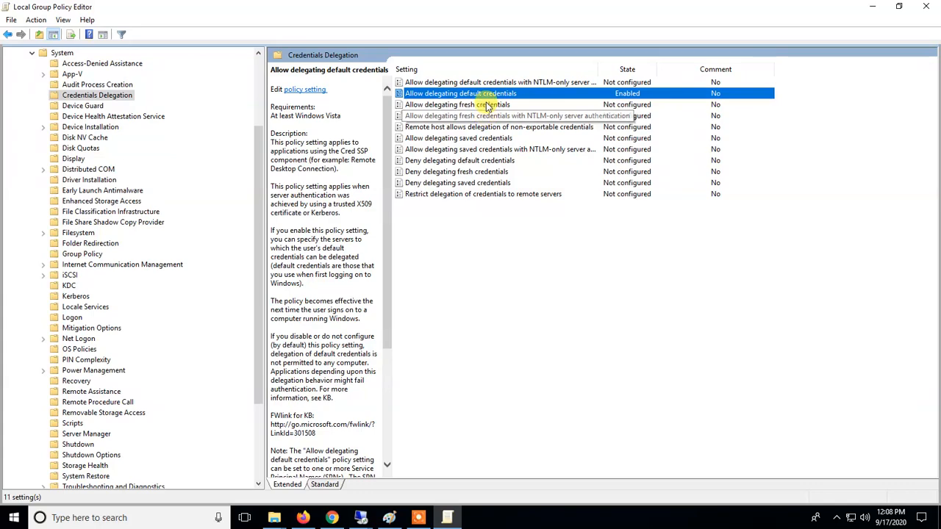
# Set the "Allow delegating default credentials" policy back to Not Configured.
pyautogui.rightClick(461, 97)
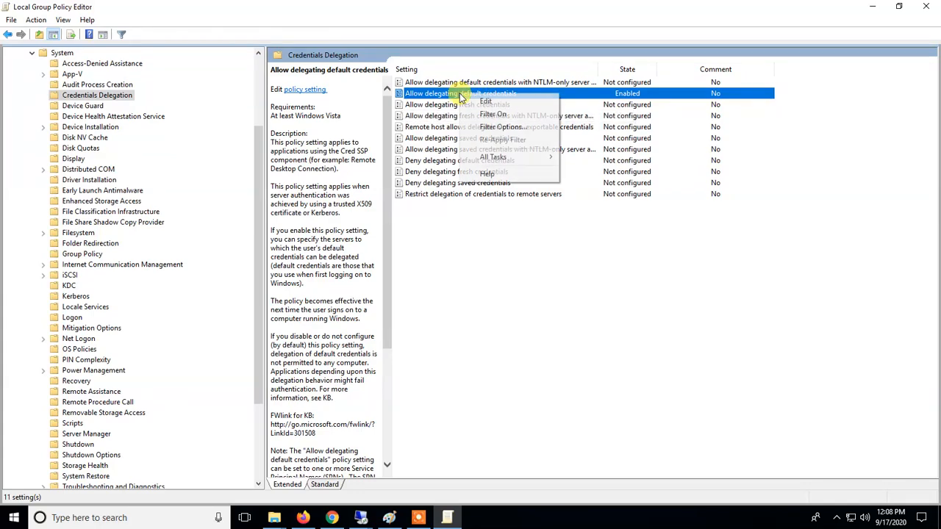
pyautogui.click(470, 99)
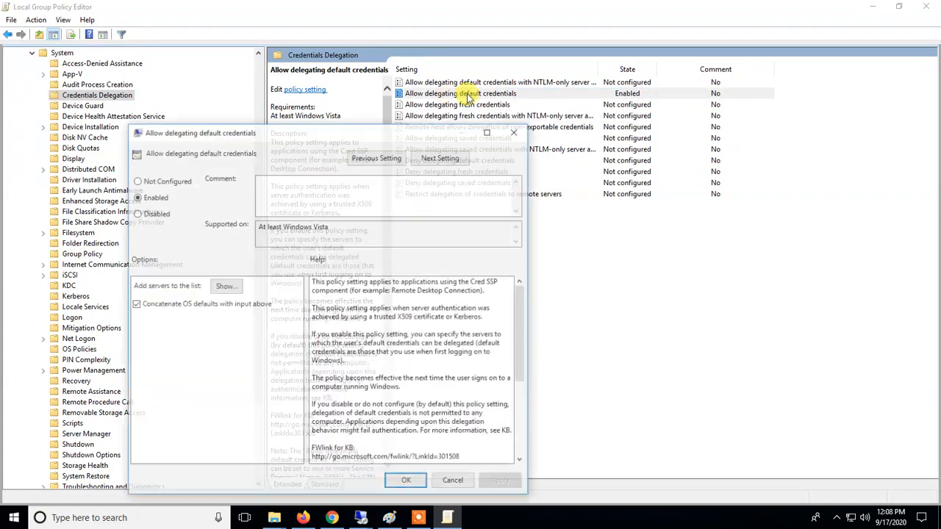
pyautogui.click(164, 180)
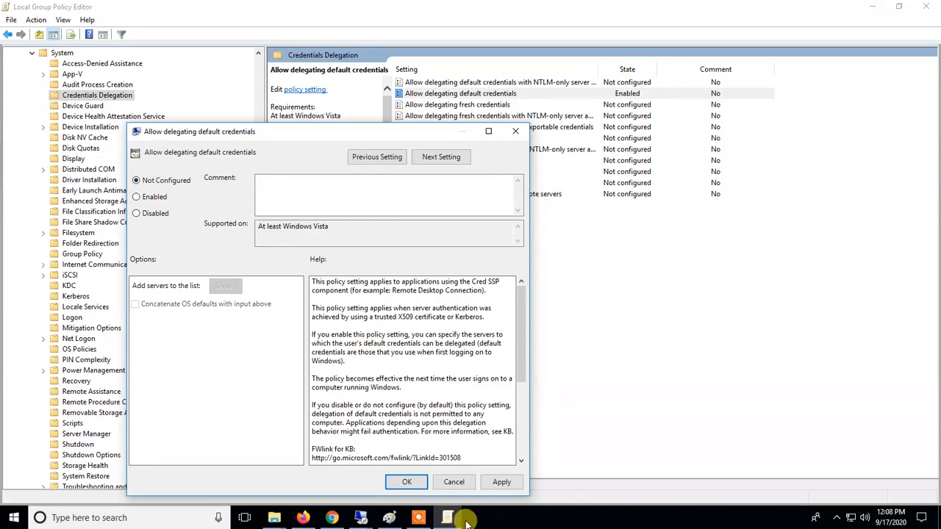
pyautogui.click(413, 481)
# Enable the "Allow delegating fresh credentials" policy with TERMSRV/* in its server list.
pyautogui.doubleClick(468, 107)
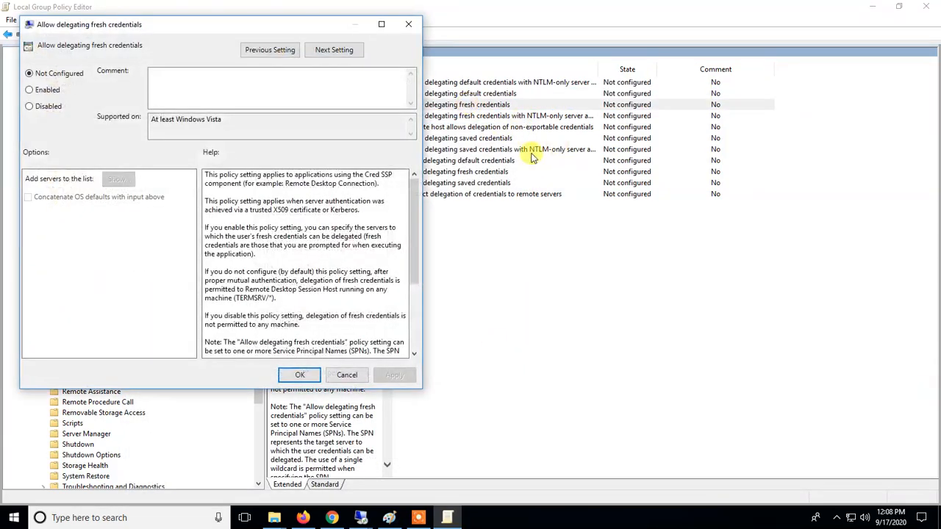
pyautogui.click(44, 91)
pyautogui.click(139, 196)
pyautogui.click(119, 179)
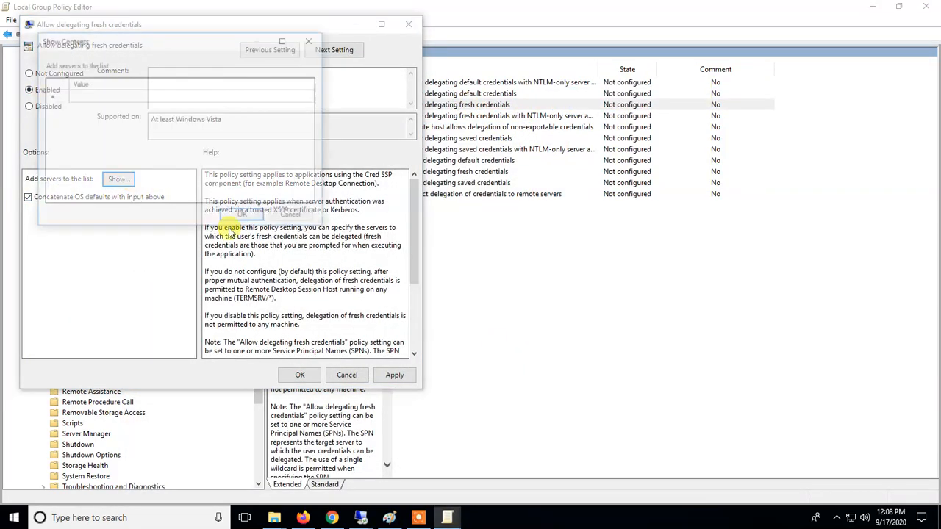
pyautogui.click(114, 98)
pyautogui.write('TERMSRV/*')
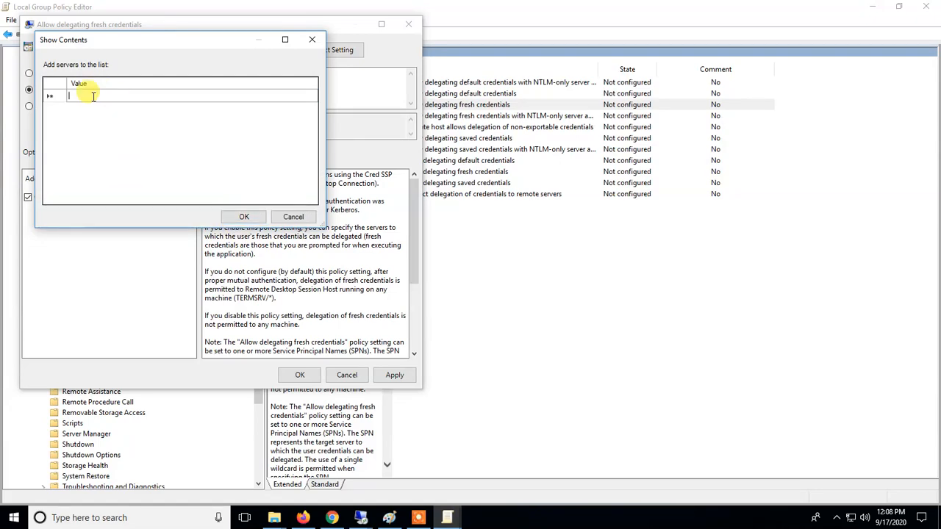
pyautogui.click(244, 216)
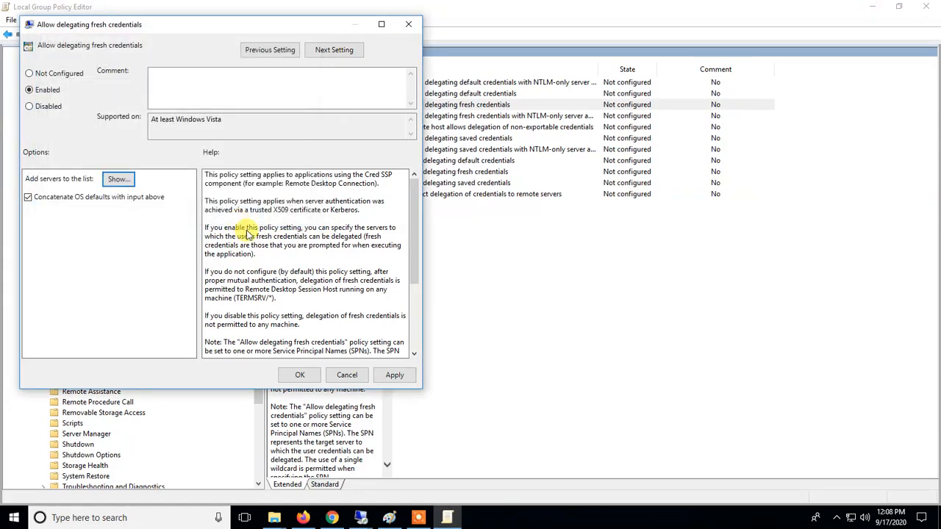
pyautogui.click(299, 374)
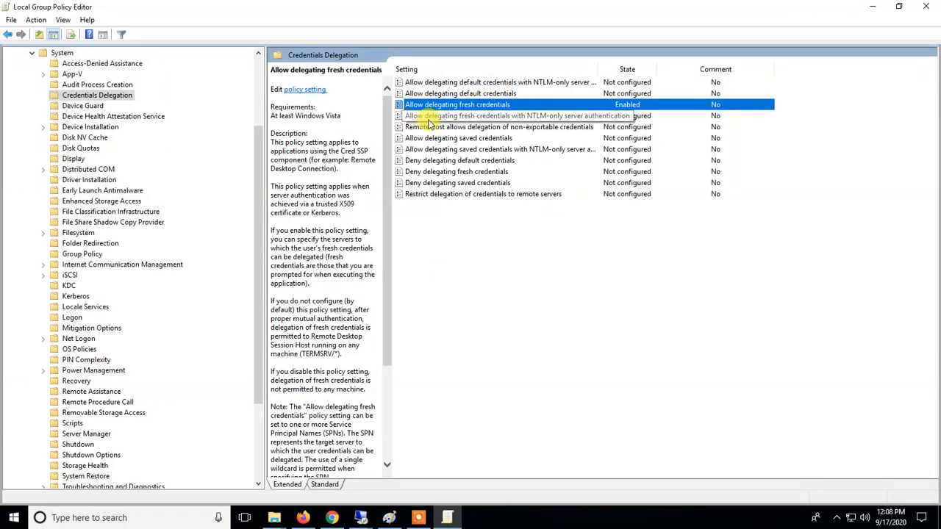
# Enable "Allow delegating fresh credentials with NTLM-only server authentication" with TERMSRV/* in its server list.
pyautogui.doubleClick(524, 116)
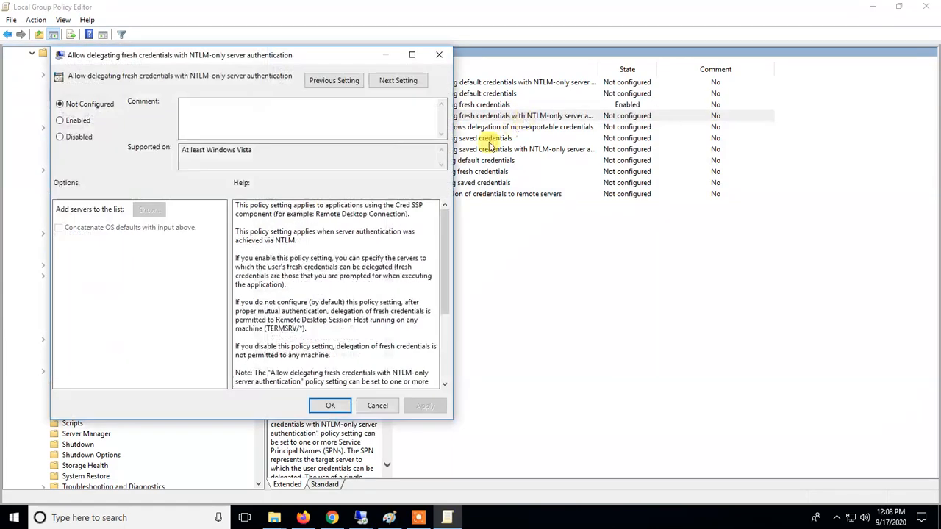
pyautogui.click(73, 122)
pyautogui.click(148, 210)
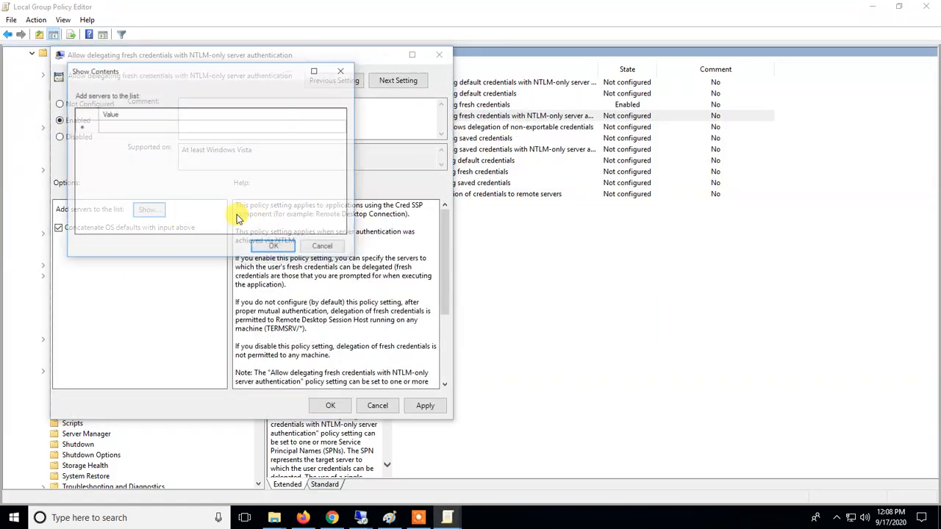
pyautogui.click(121, 127)
pyautogui.click(110, 125)
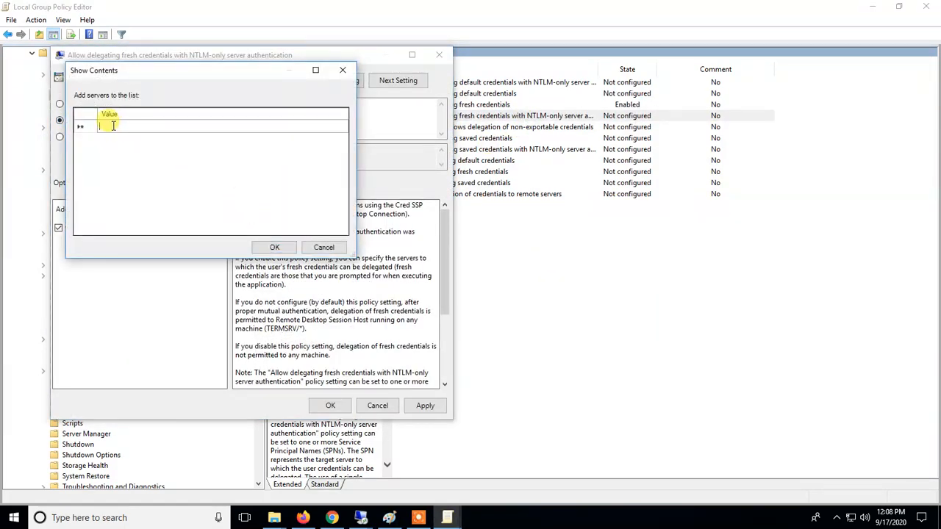
pyautogui.write('TERMSRV/*')
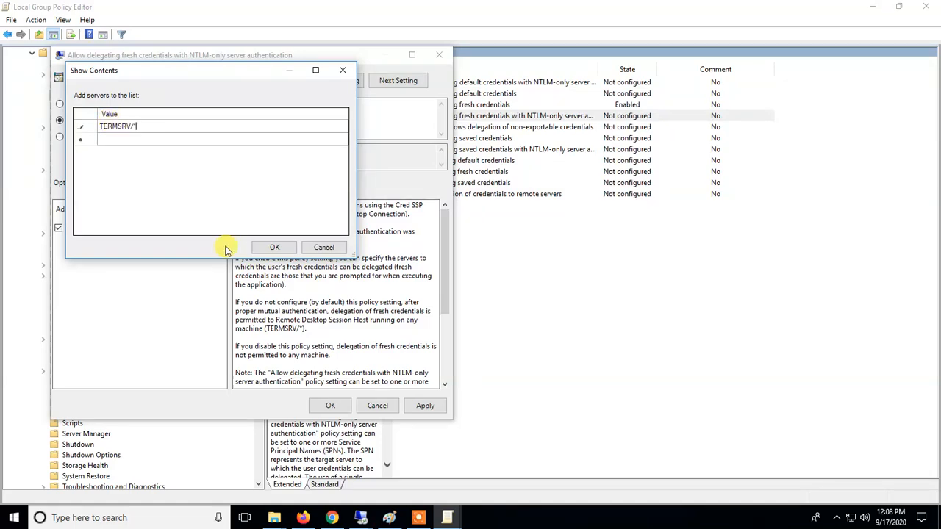
pyautogui.click(274, 248)
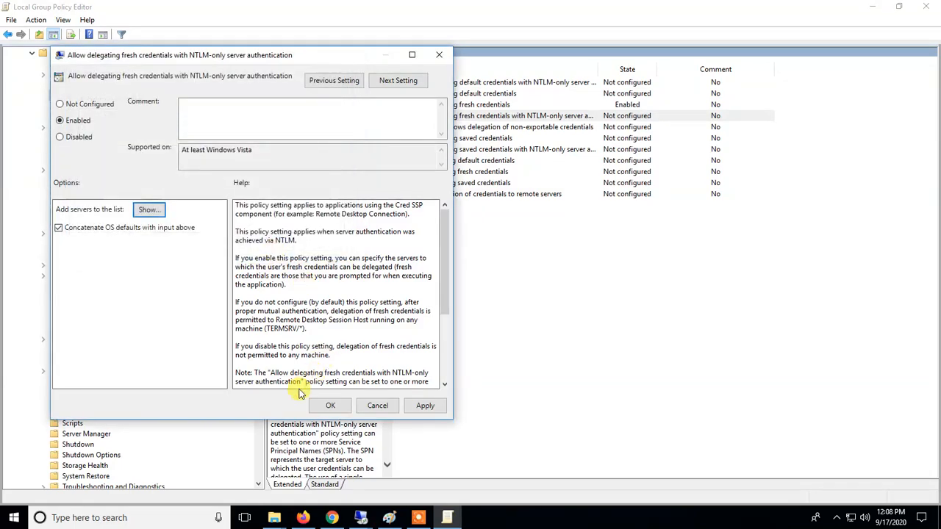
pyautogui.click(320, 404)
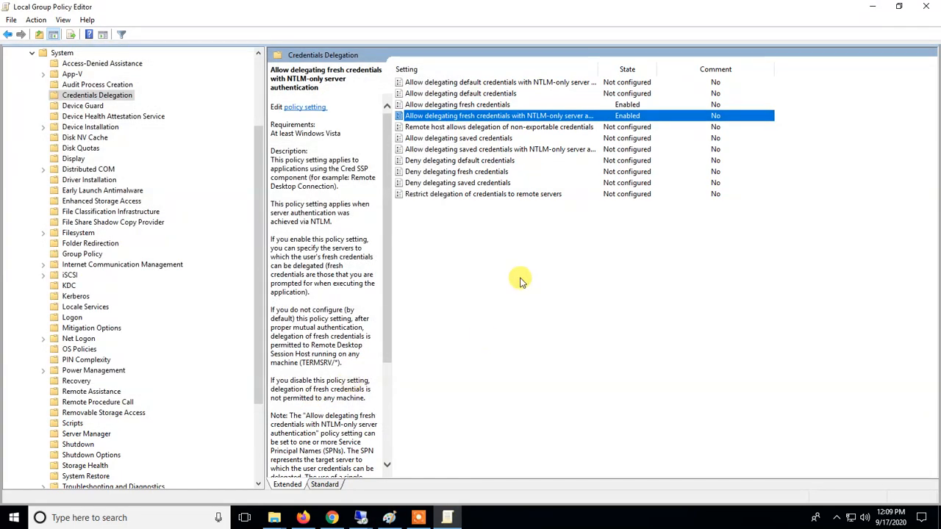
# Enable the "Allow delegating saved credentials" policy with TERMSRV/* in its server list.
pyautogui.click(430, 140)
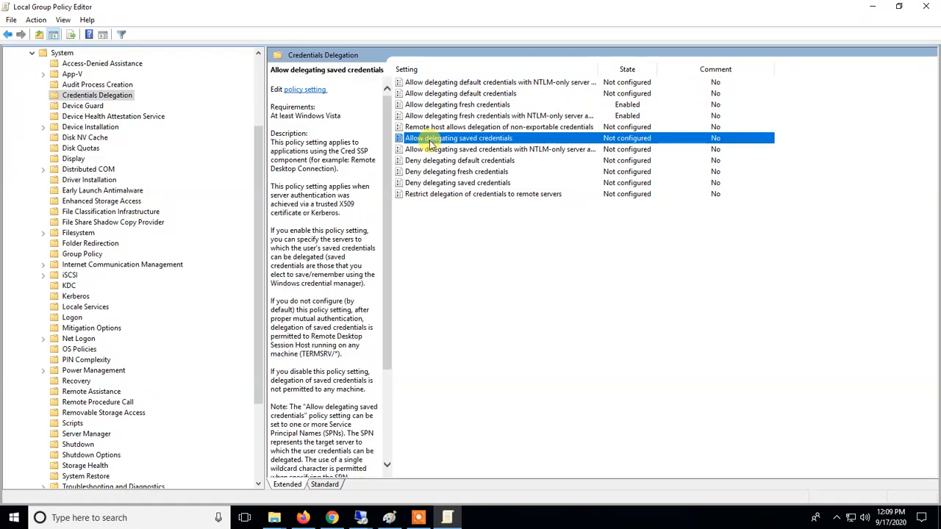
pyautogui.doubleClick(470, 140)
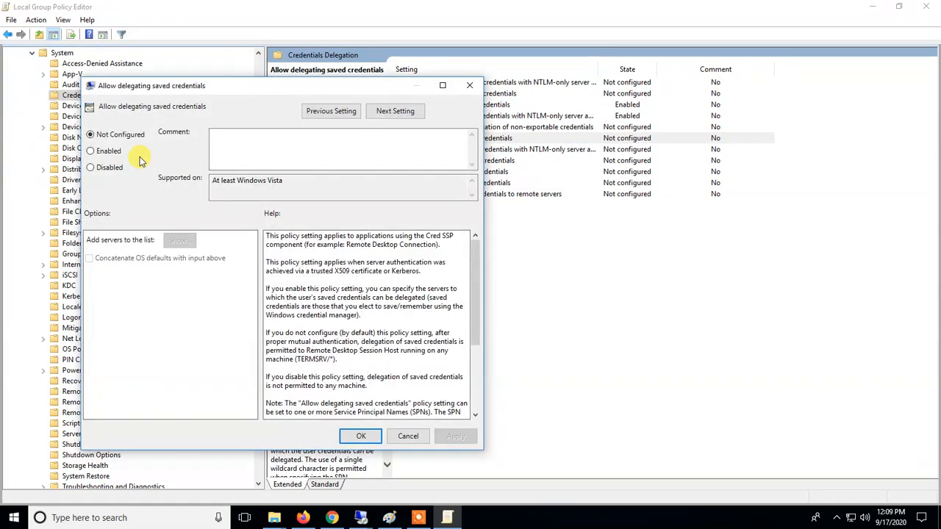
pyautogui.click(108, 151)
pyautogui.click(179, 240)
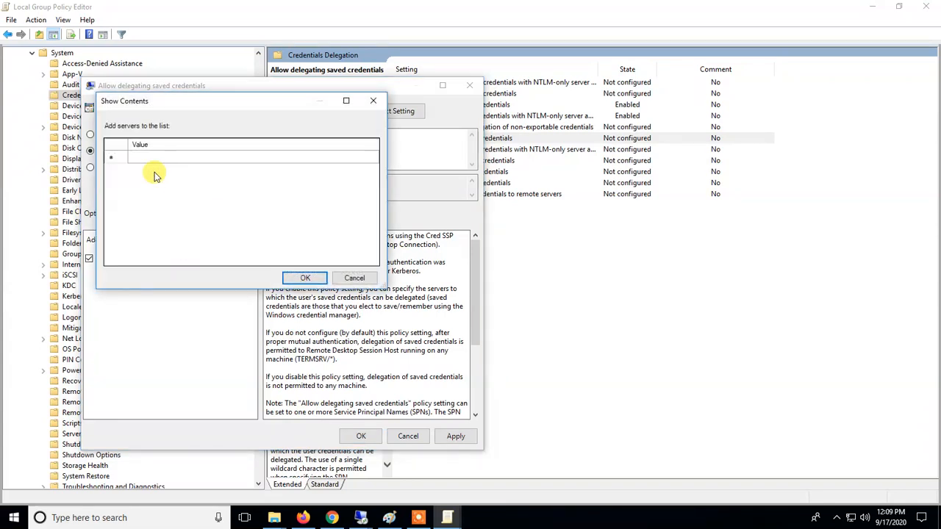
pyautogui.click(147, 155)
pyautogui.click(147, 156)
pyautogui.write('TERMSRV/*')
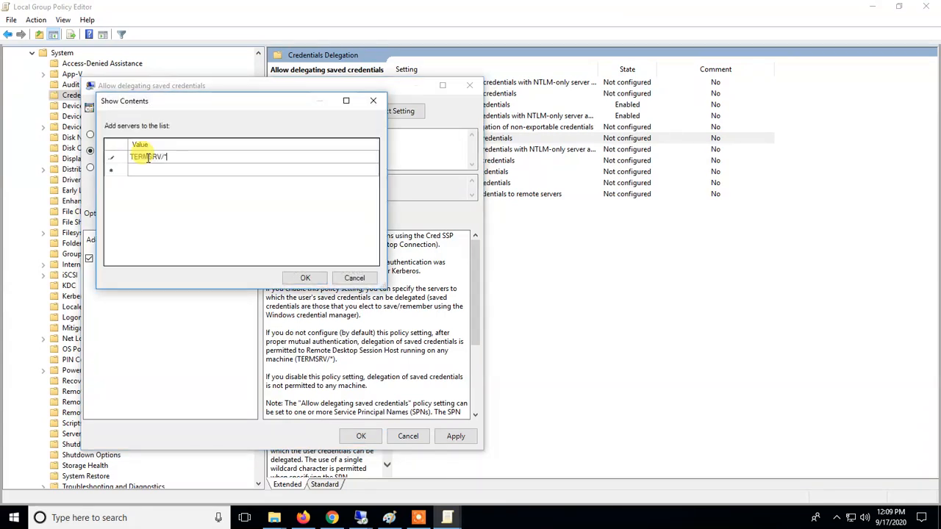
pyautogui.click(303, 278)
pyautogui.click(359, 436)
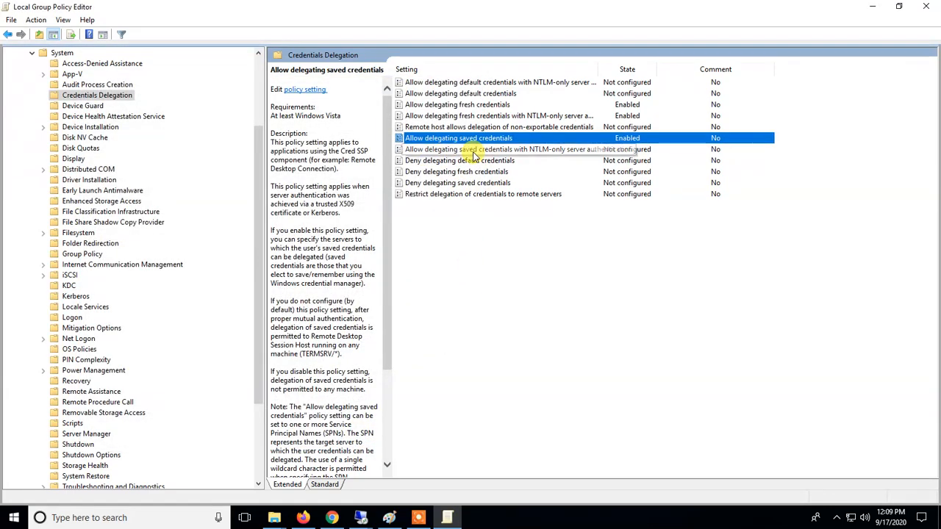
# Enable "Allow delegating saved credentials with NTLM-only server authentication" with TERMSRV/* in its server list.
pyautogui.doubleClick(535, 150)
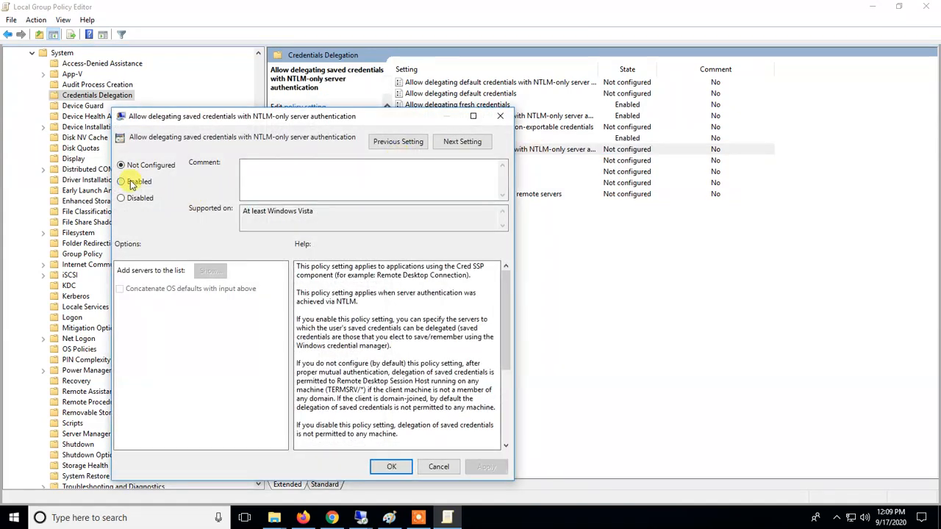
pyautogui.click(132, 182)
pyautogui.click(209, 271)
pyautogui.click(178, 189)
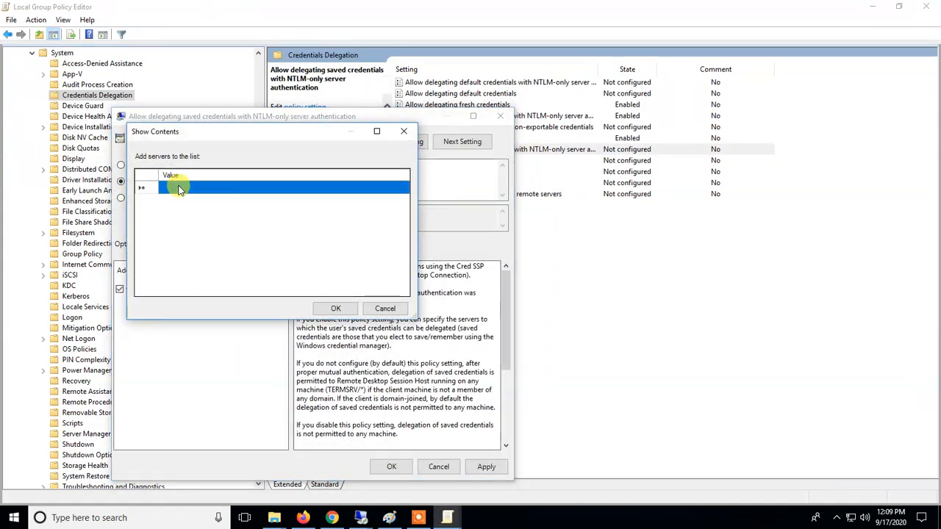
pyautogui.click(165, 187)
pyautogui.write('TERMSRV/*')
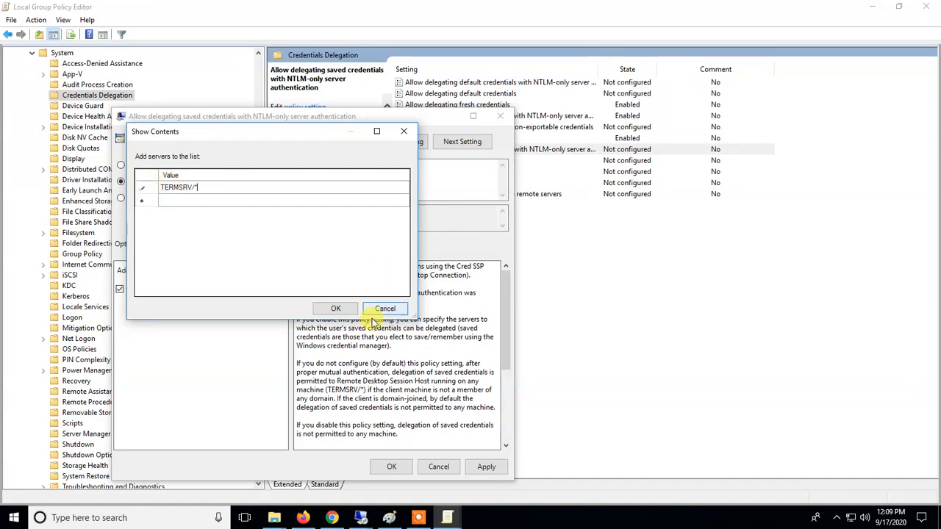
pyautogui.click(335, 308)
pyautogui.click(487, 466)
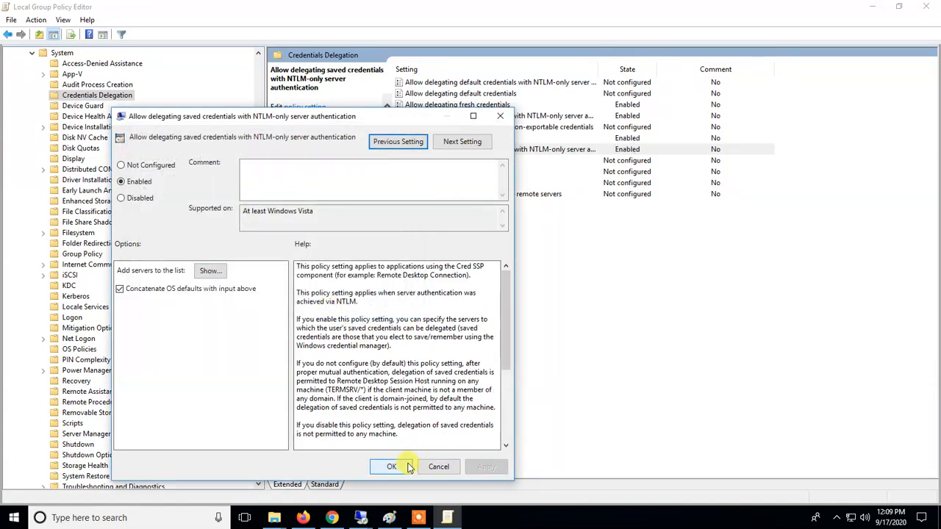
pyautogui.click(391, 466)
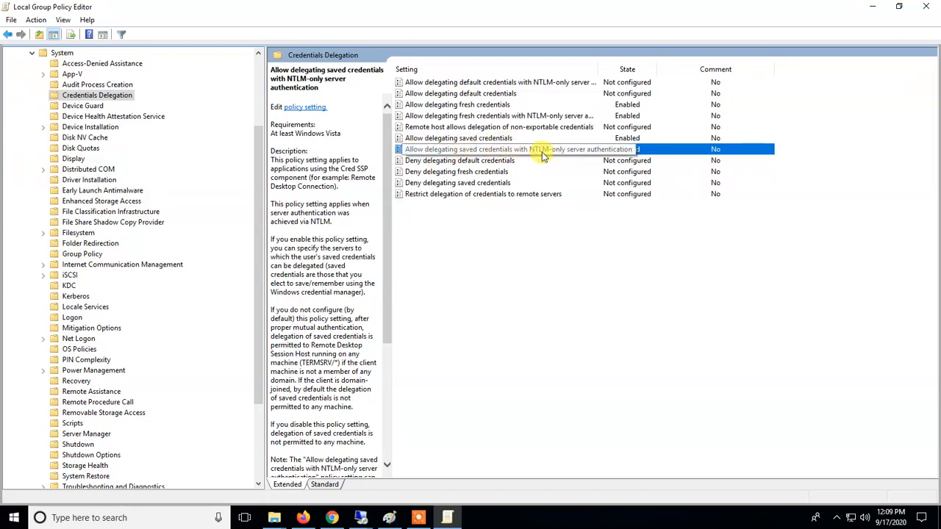
# Close the policy editor and refresh the group policies by running gpupdate.
pyautogui.click(926, 6)
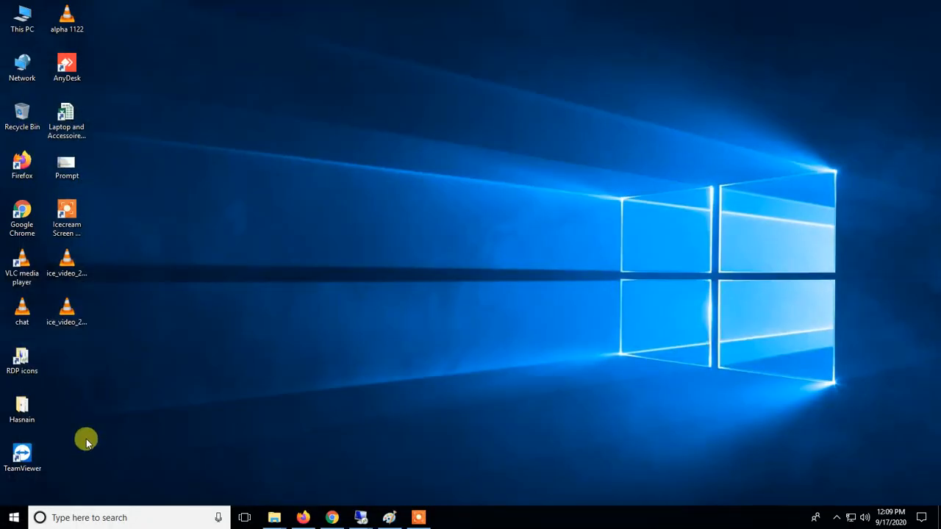
pyautogui.rightClick(14, 521)
pyautogui.click(47, 466)
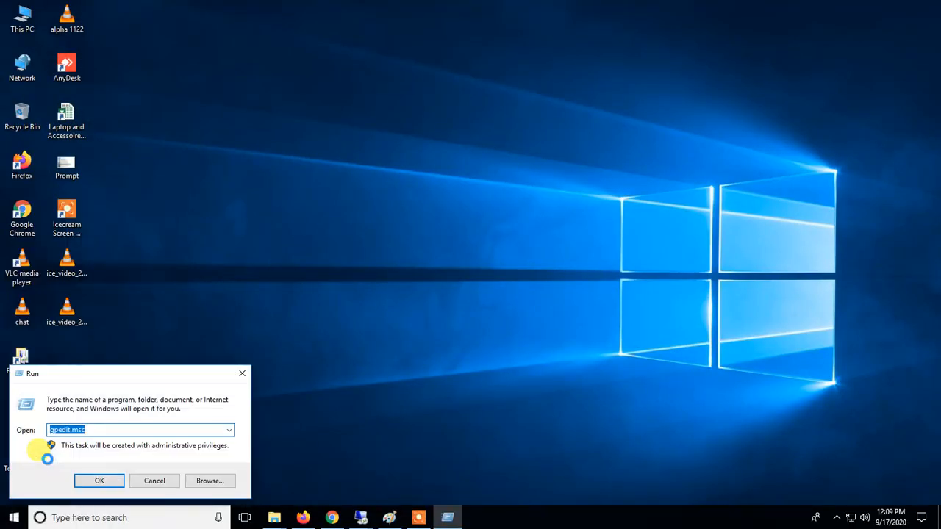
pyautogui.write('c')
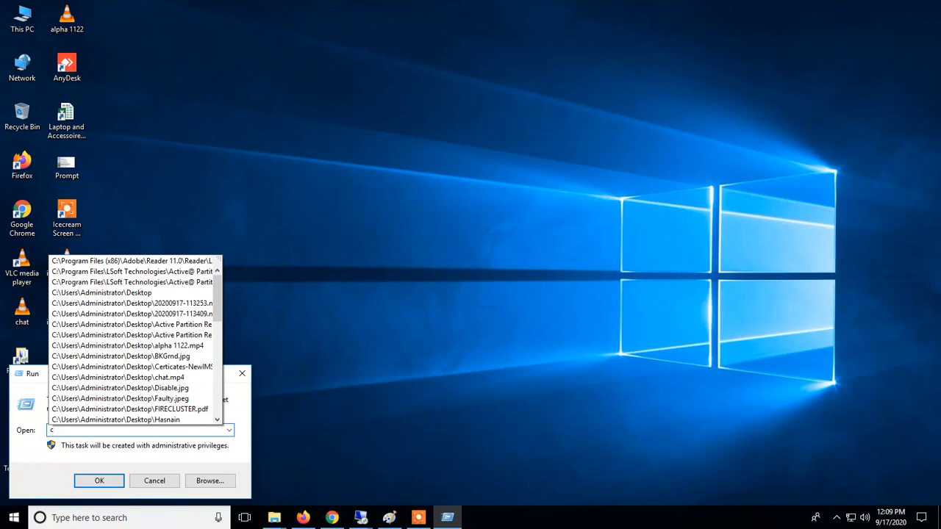
pyautogui.press('BackSpace')
pyautogui.write('gp')
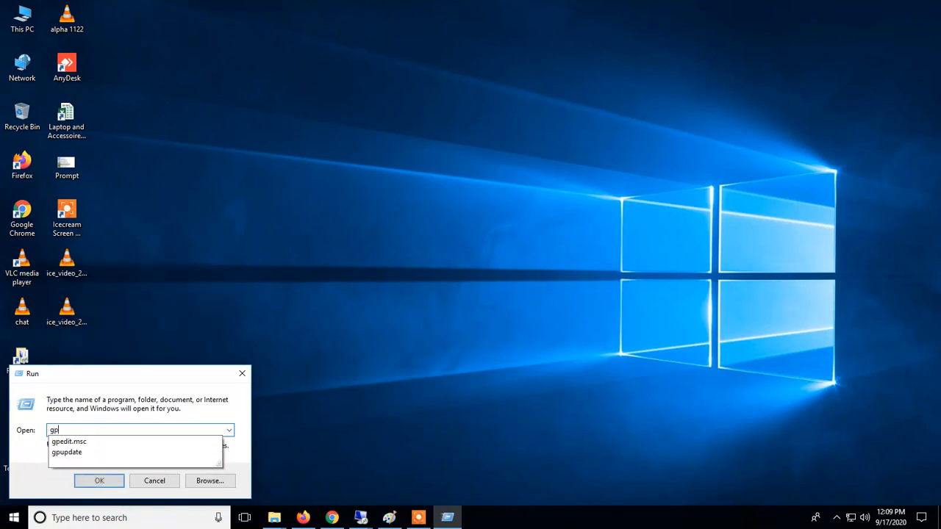
pyautogui.write('update')
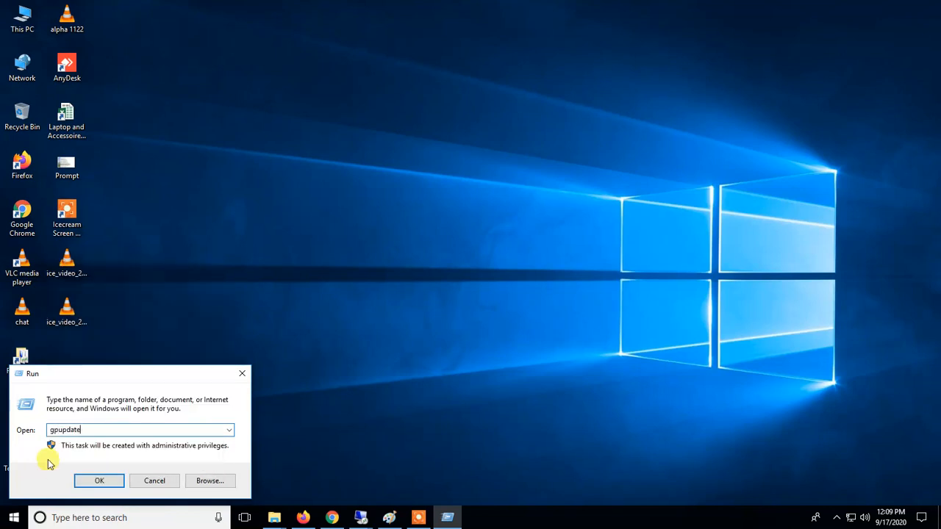
pyautogui.press('Return')
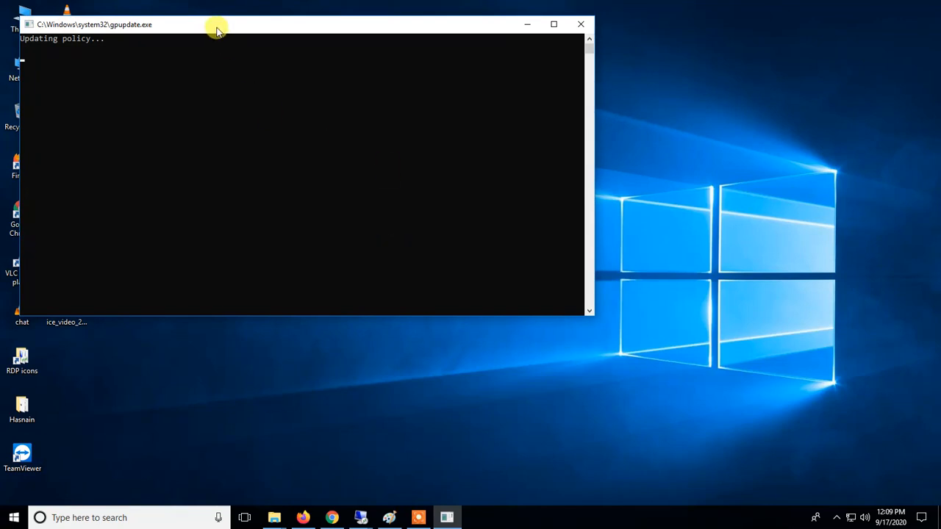
pyautogui.moveTo(217, 29); pyautogui.dragTo(435, 28)
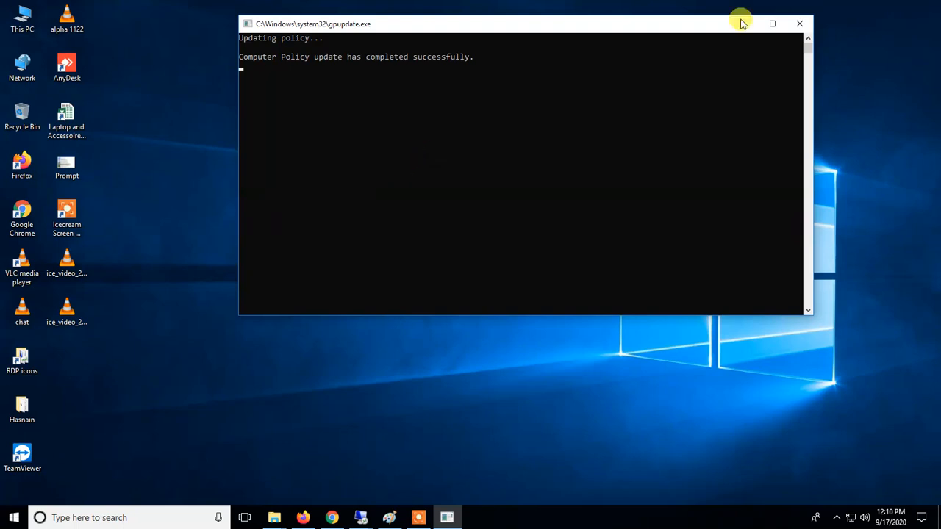
pyautogui.click(799, 24)
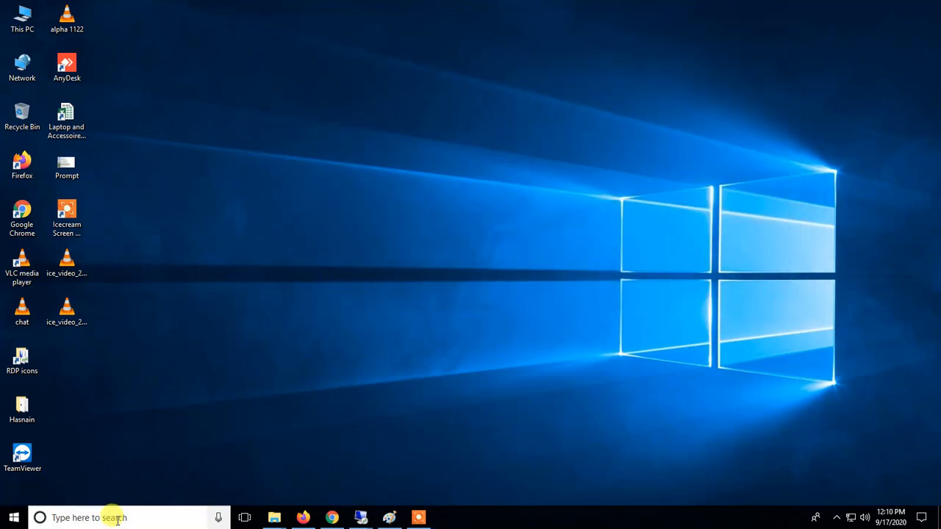
# Open the form for adding a Windows credential in Control Panel's Credential Manager.
pyautogui.click(112, 517)
pyautogui.write('control')
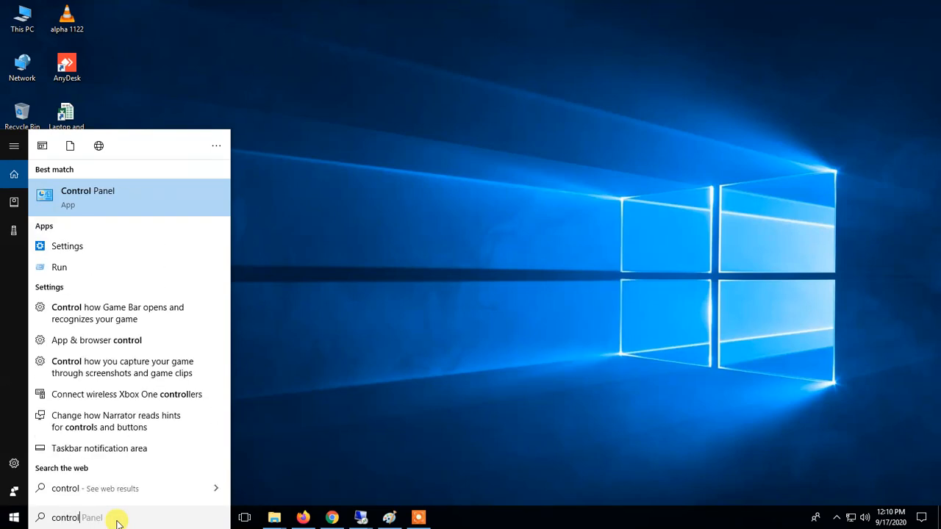
pyautogui.click(105, 191)
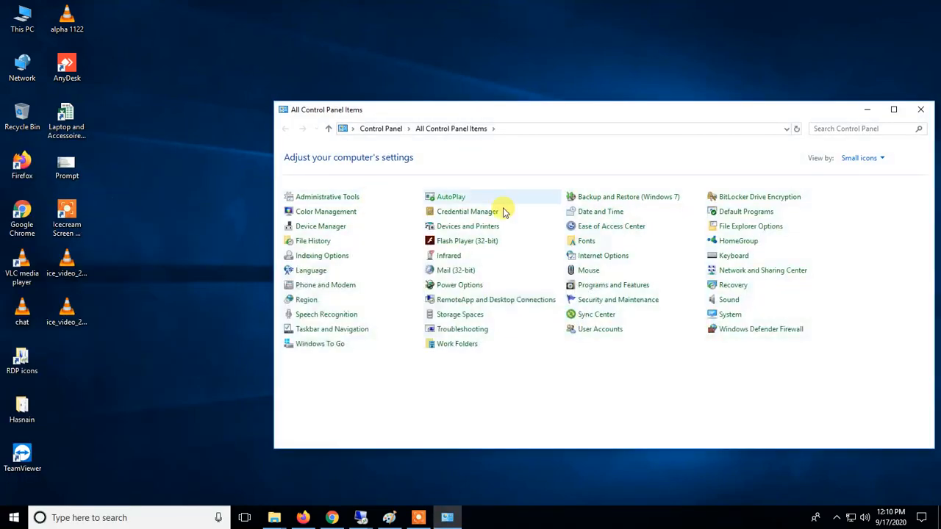
pyautogui.click(440, 215)
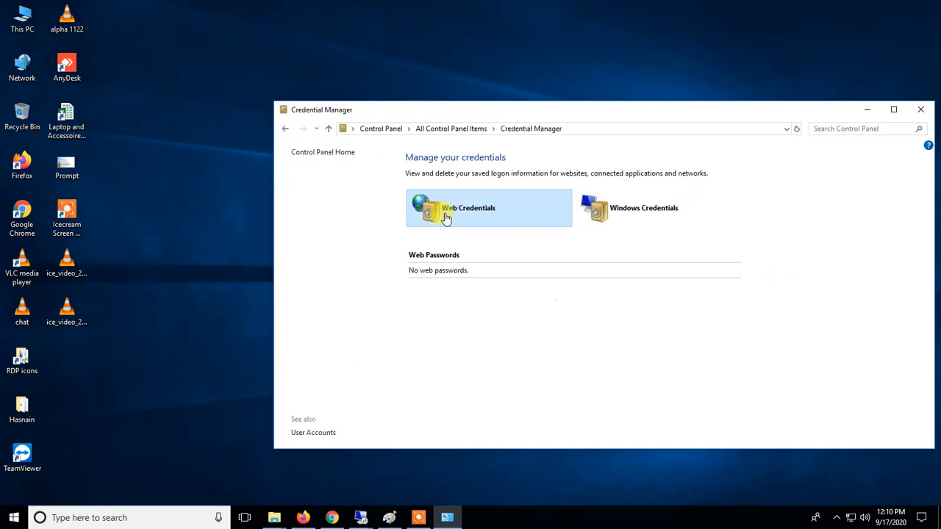
pyautogui.click(656, 212)
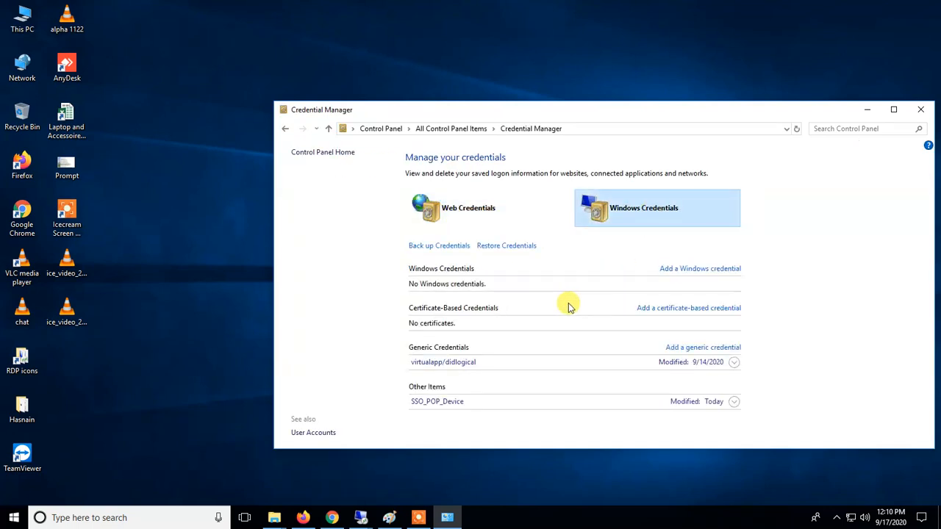
pyautogui.click(696, 273)
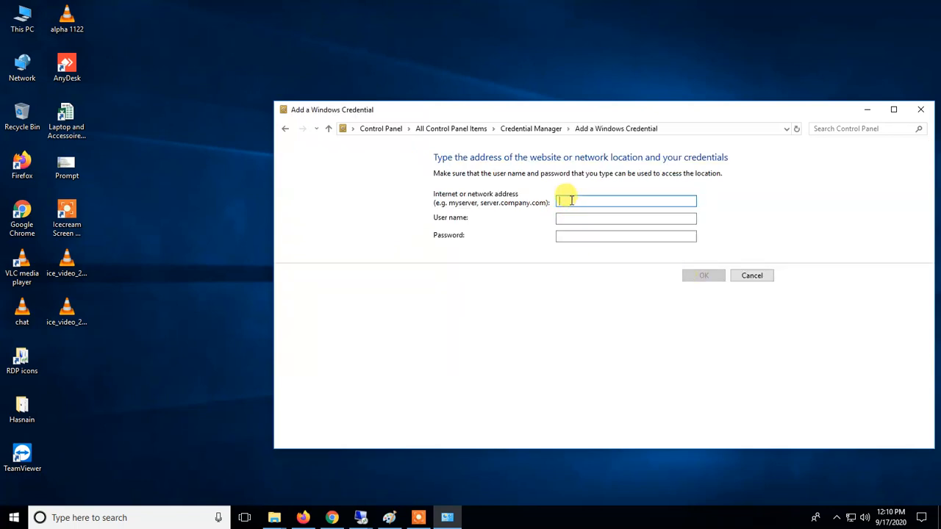
pyautogui.write('ftp\\administrator')
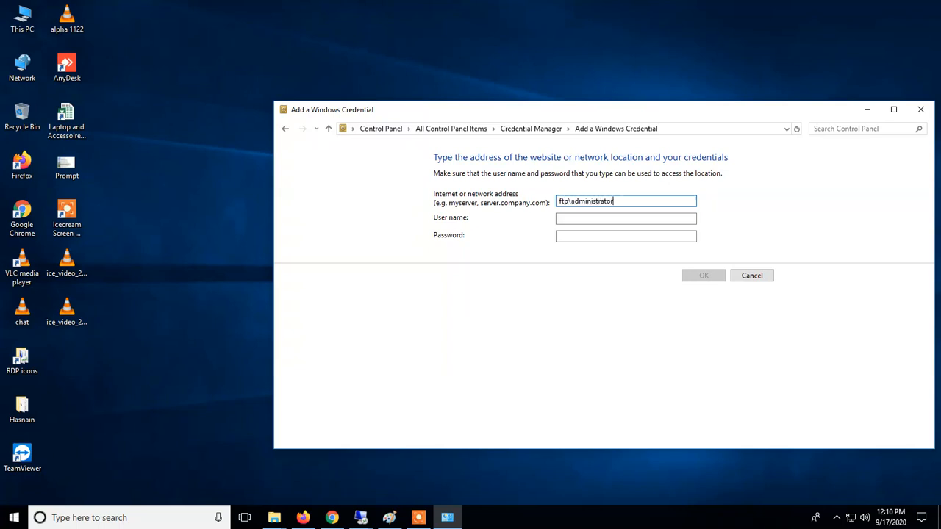
pyautogui.click(596, 216)
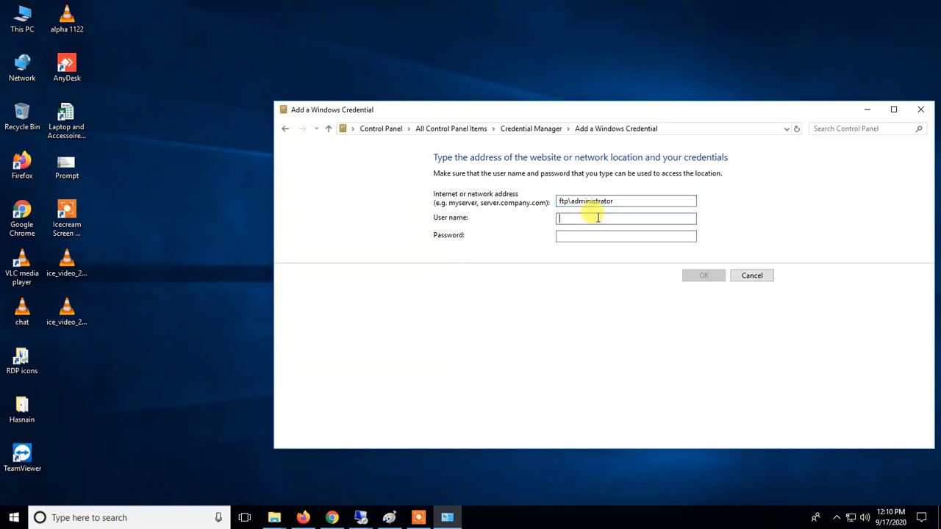
pyautogui.doubleClick(615, 203)
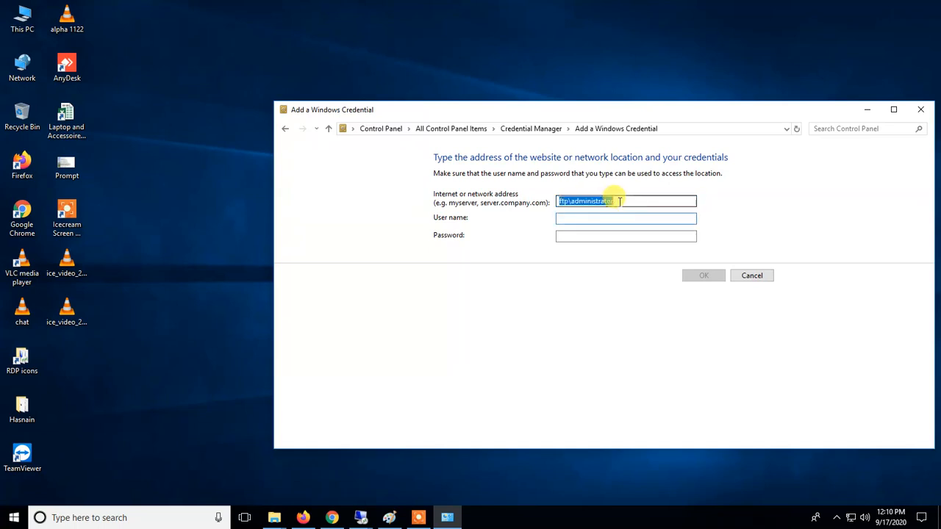
pyautogui.moveTo(615, 203); pyautogui.dragTo(527, 205)
pyautogui.press('Delete')
pyautogui.press('Delete')
pyautogui.press('Delete')
pyautogui.press('Delete')
pyautogui.press('Delete')
pyautogui.press('Delete')
pyautogui.press('Delete')
pyautogui.press('Delete')
pyautogui.press('Delete')
pyautogui.press('Delete')
pyautogui.press('Delete')
pyautogui.press('Delete')
pyautogui.press('Delete')
pyautogui.press('Delete')
pyautogui.press('Delete')
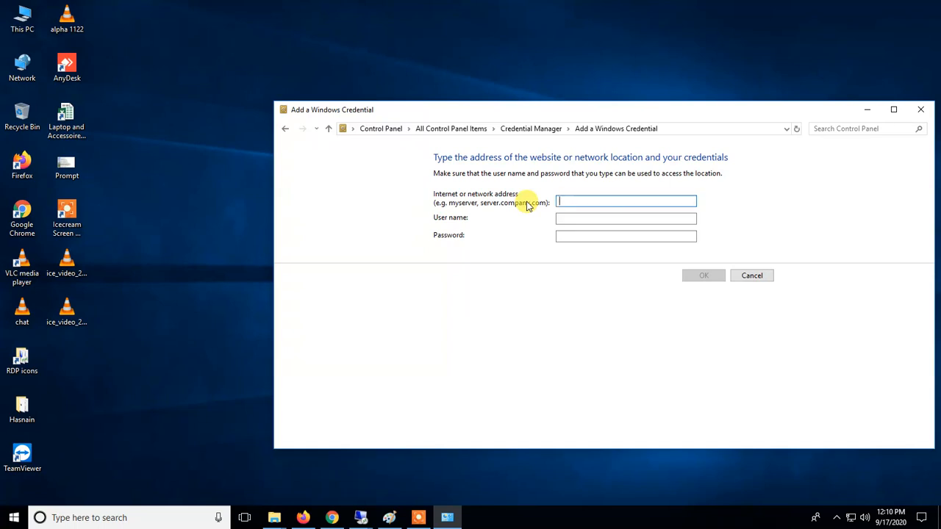
# Enter TERMSRV/192.168.61.2 as the address, ftp/administrator as the user name and the account password, and try to save the Windows credential.
pyautogui.write('TERMSRV/*')
pyautogui.write('19')
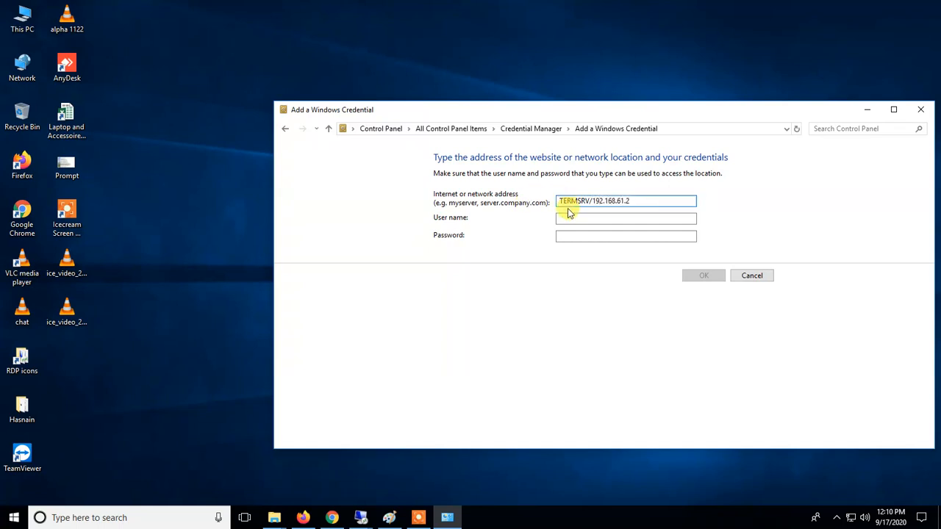
pyautogui.click(607, 215)
pyautogui.write('ftp/administrator')
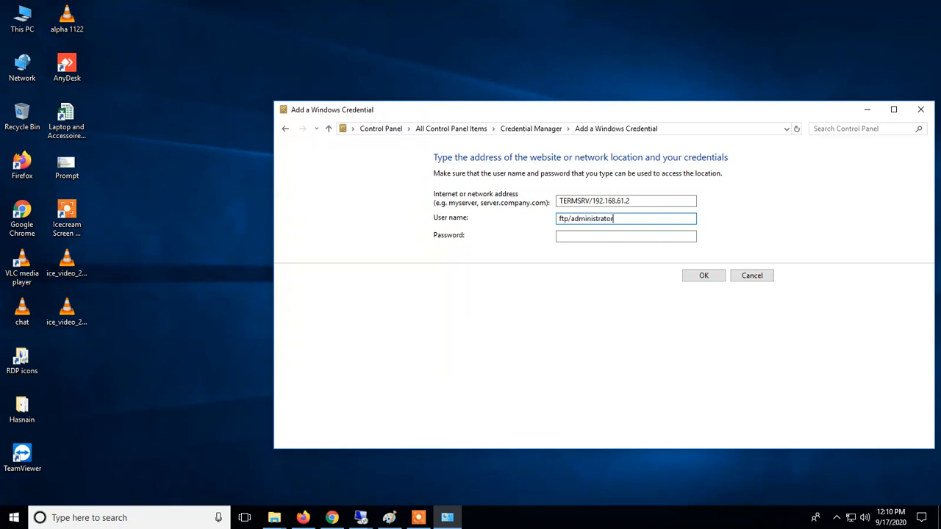
pyautogui.press('Tab')
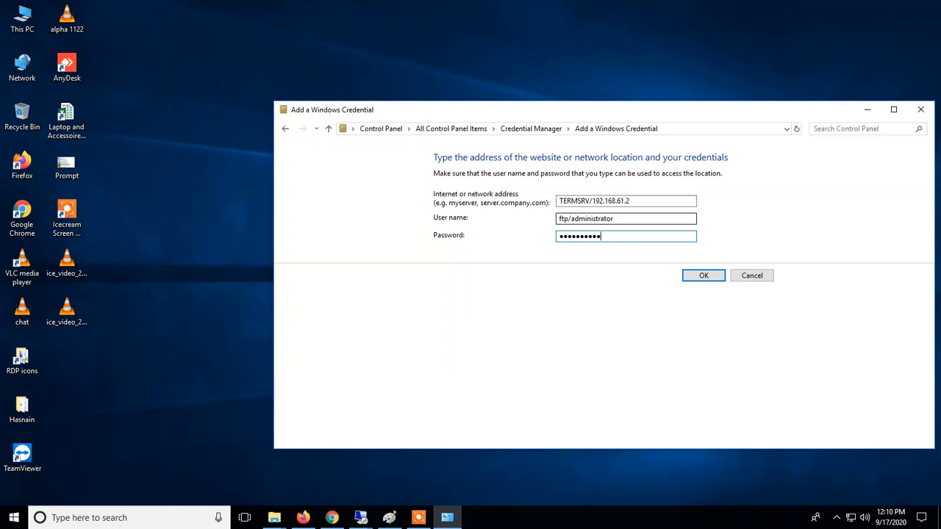
pyautogui.click(693, 278)
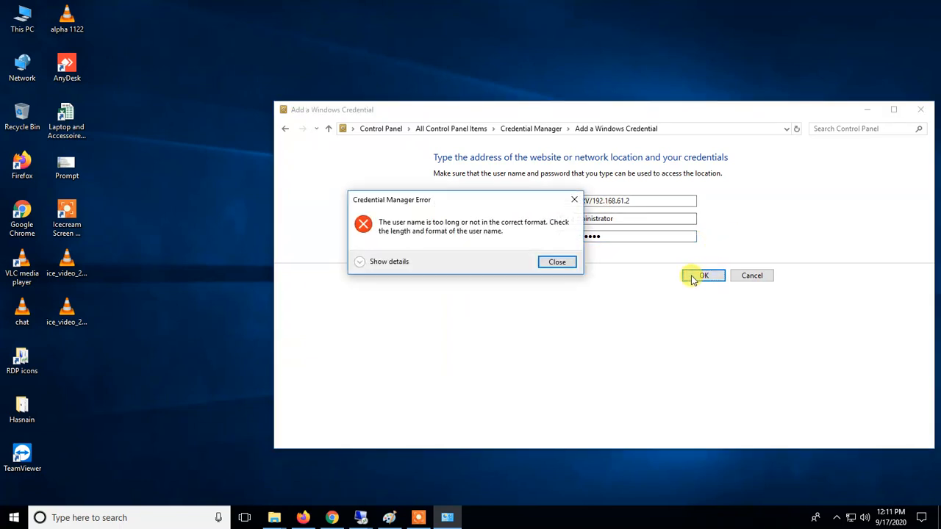
# Correct the user name to ftp\administrator, save the Windows credential and close Credential Manager.
pyautogui.click(573, 203)
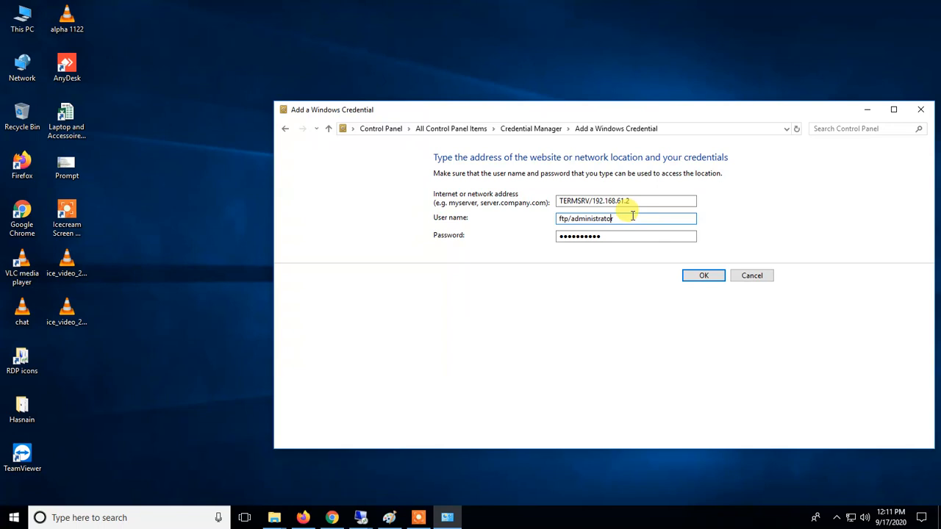
pyautogui.press('BackSpace')
pyautogui.write('\\')
pyautogui.click(692, 279)
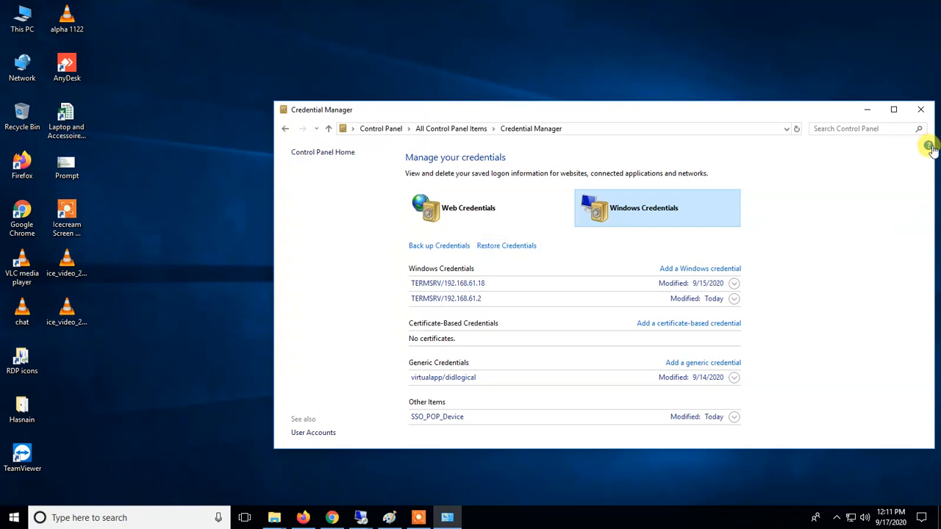
pyautogui.click(923, 112)
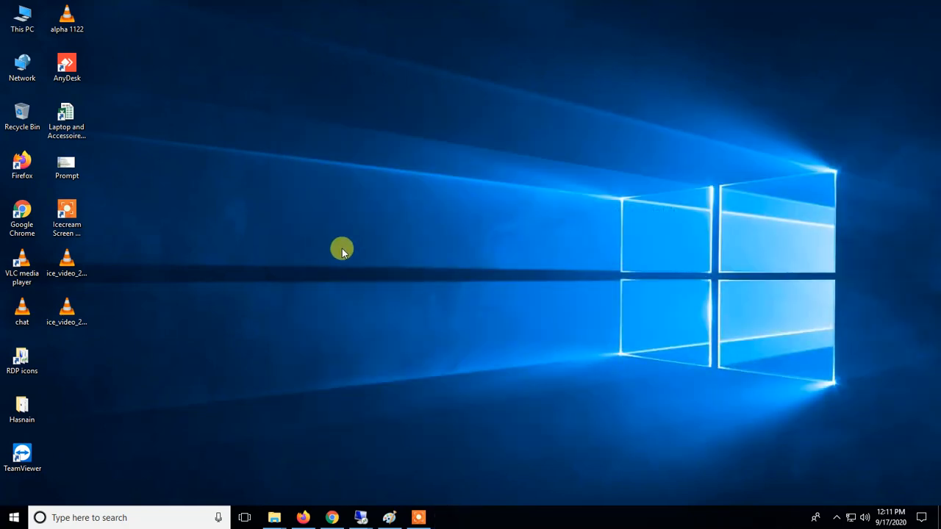
# Launch Remote Desktop Connection by running mstsc and expand its connection options.
pyautogui.rightClick(13, 514)
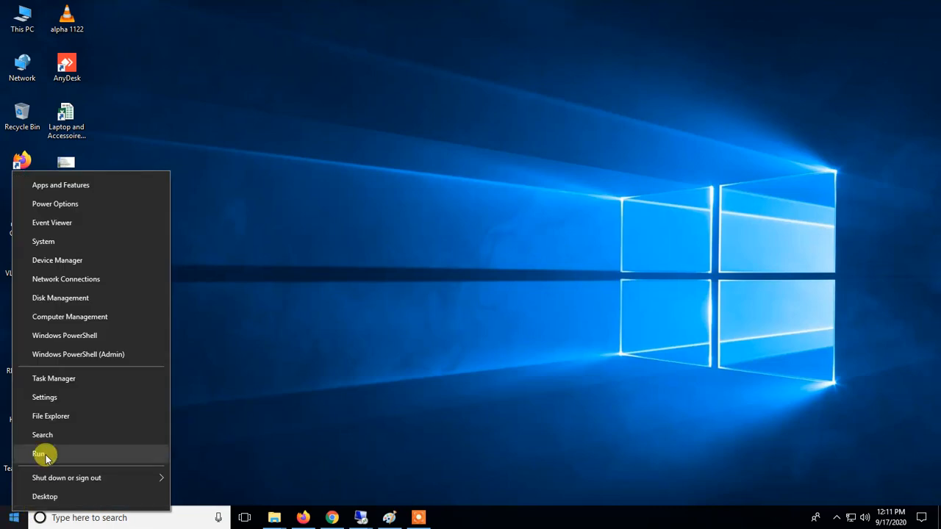
pyautogui.click(41, 455)
pyautogui.write('mstsc')
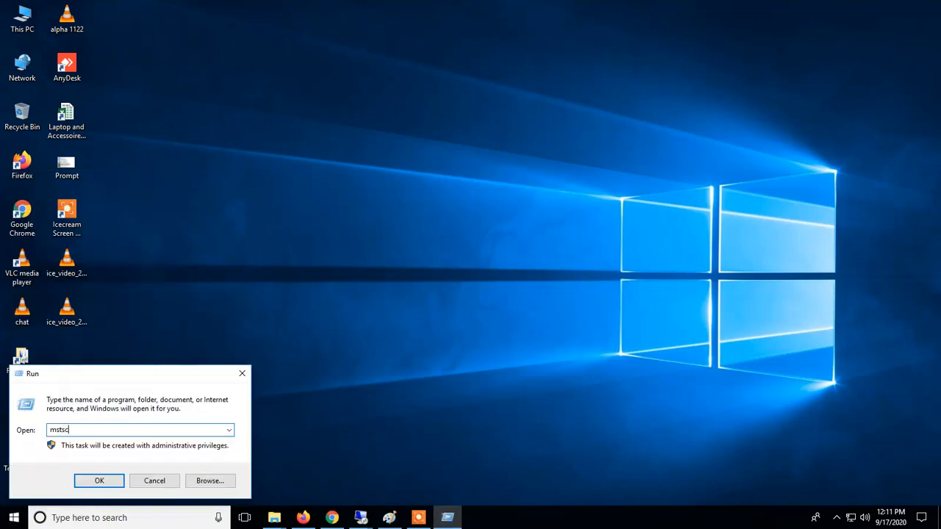
pyautogui.press('Return')
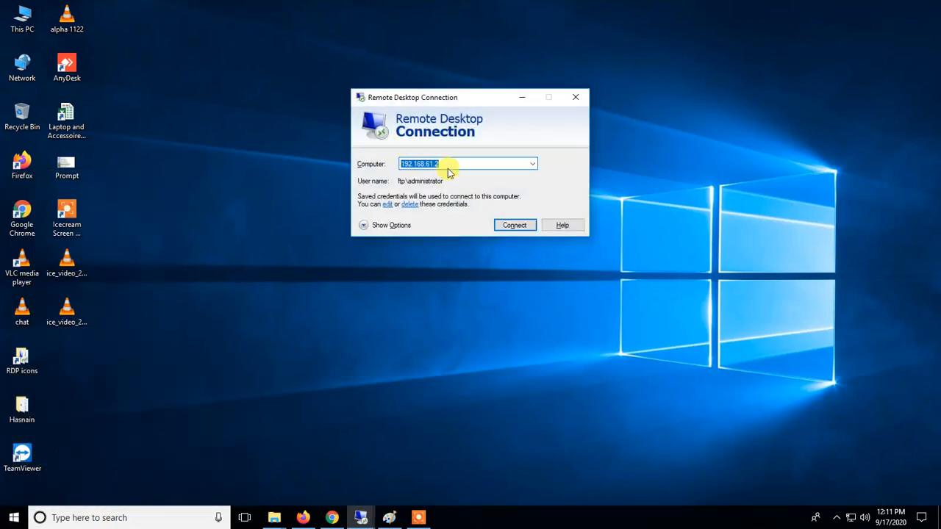
pyautogui.click(398, 229)
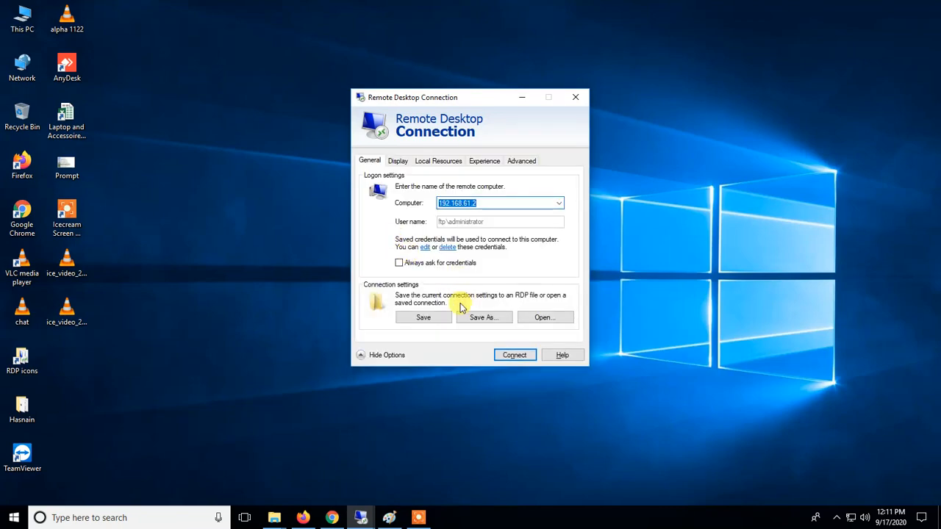
# Save the 192.168.61.2 connection settings to the Desktop as the RDP file Default-ff and close Remote Desktop Connection.
pyautogui.click(481, 318)
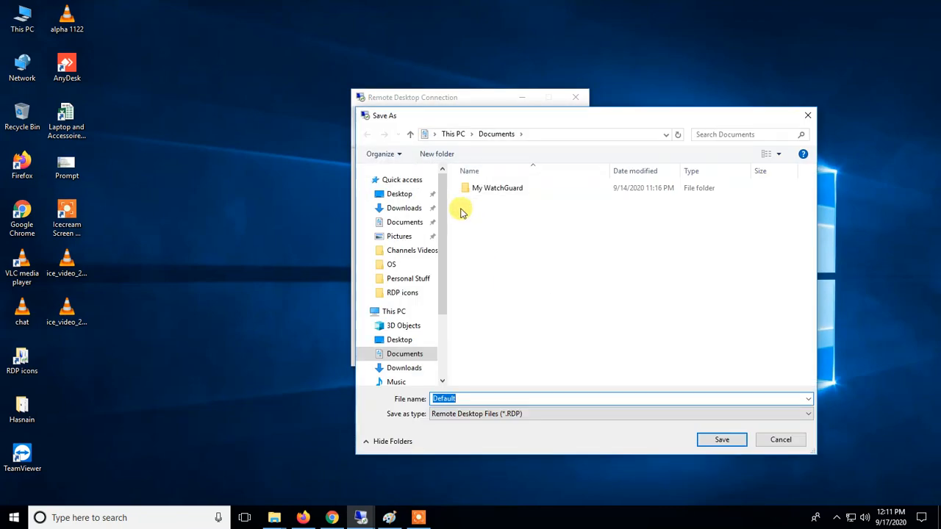
pyautogui.click(401, 194)
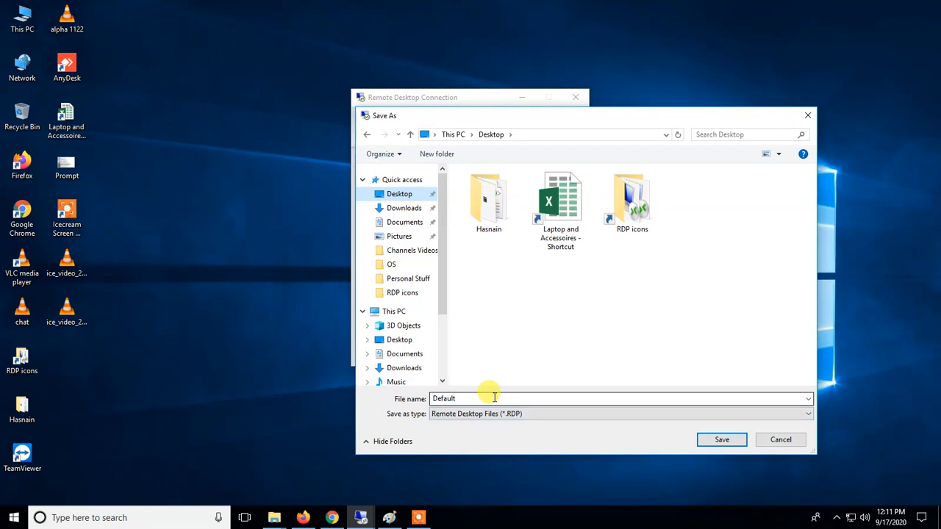
pyautogui.click(536, 395)
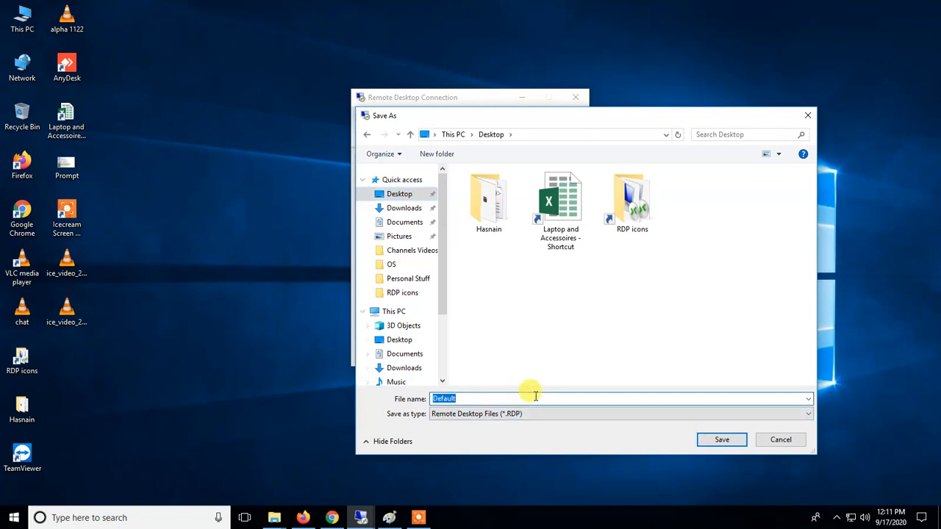
pyautogui.click(535, 395)
pyautogui.write('-ff')
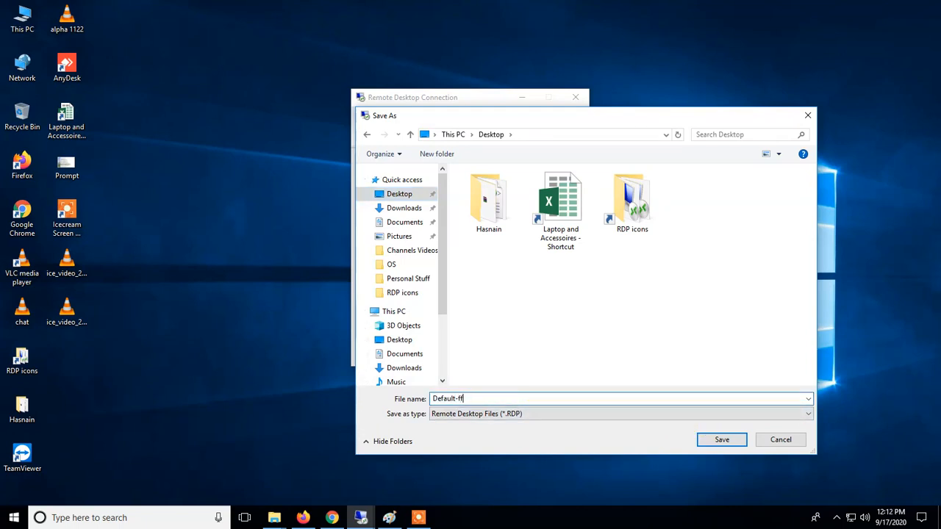
pyautogui.press('Return')
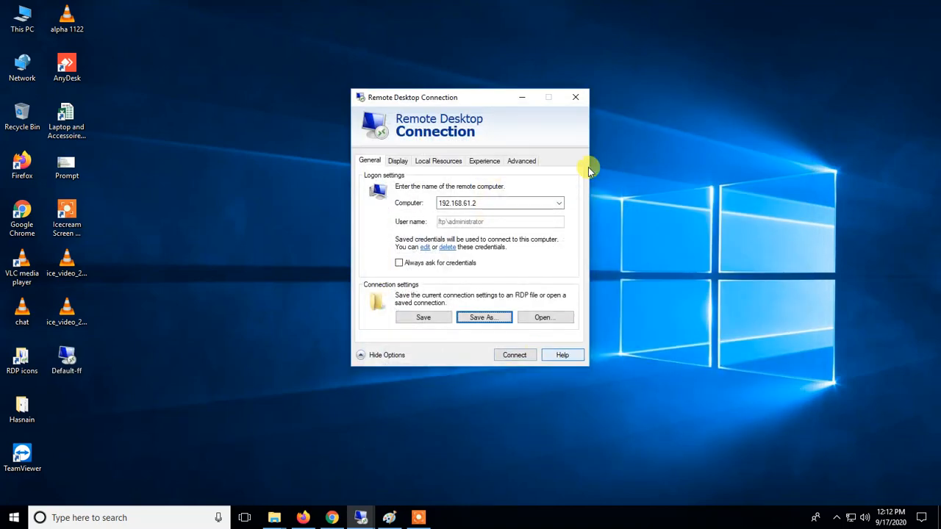
pyautogui.click(575, 99)
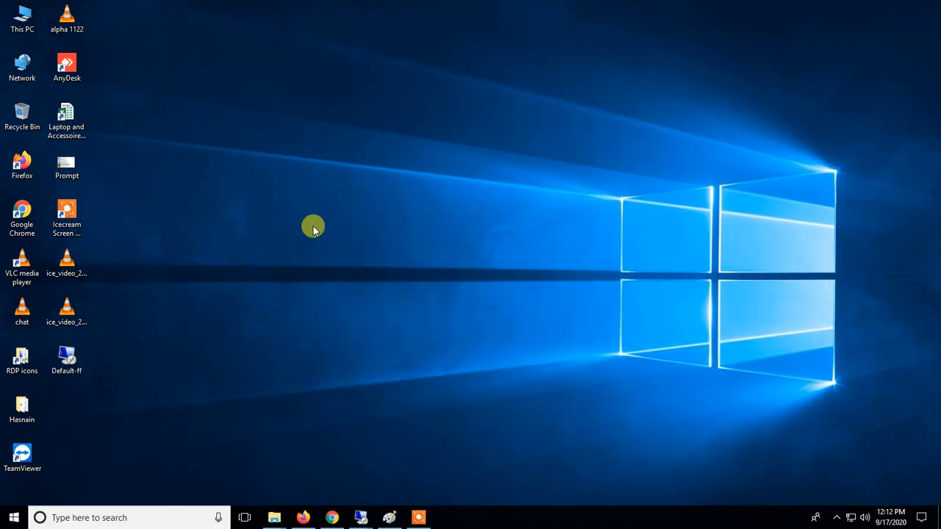
pyautogui.rightClick(66, 368)
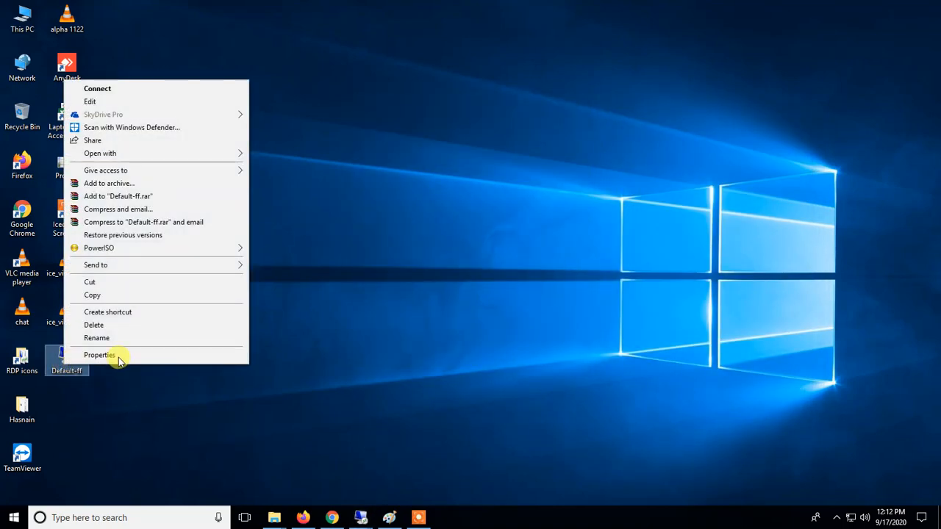
pyautogui.click(91, 103)
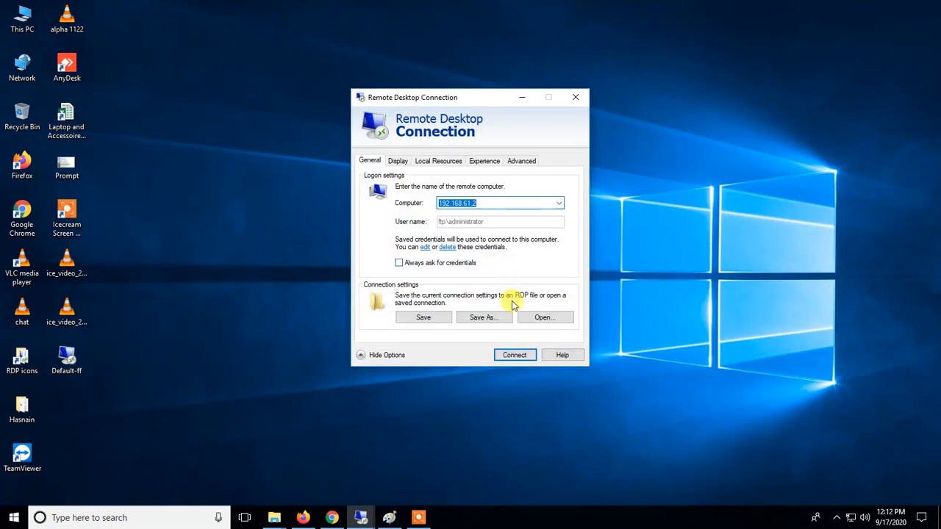
pyautogui.click(575, 98)
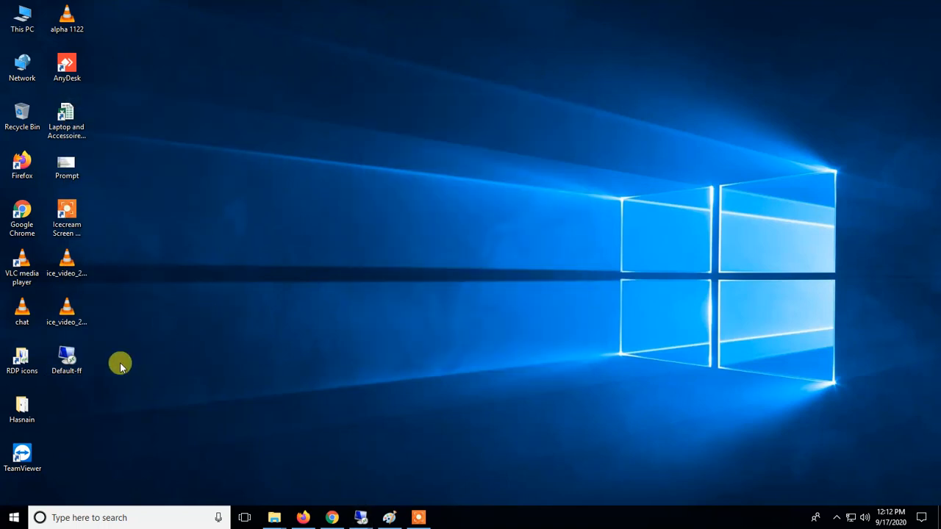
# Open the Default-ff connection file from the desktop in Notepad to inspect its settings.
pyautogui.rightClick(59, 370)
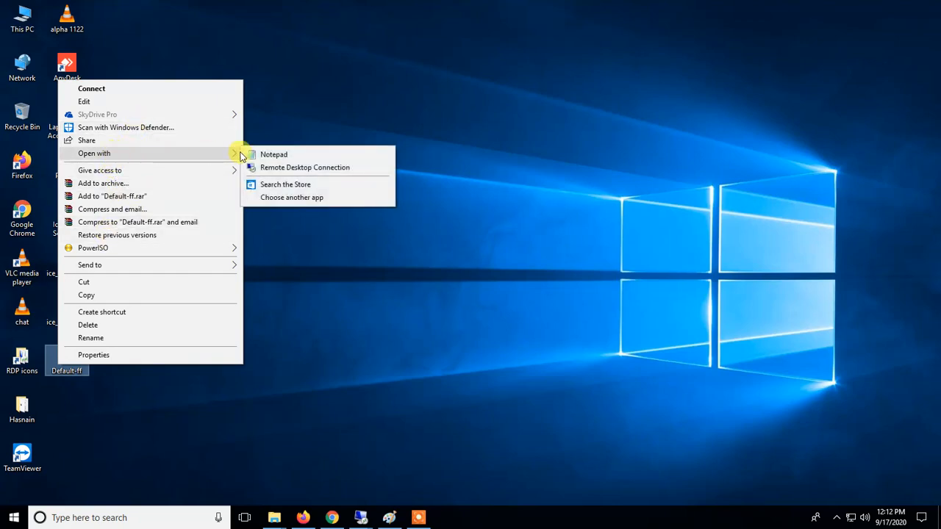
pyautogui.click(254, 152)
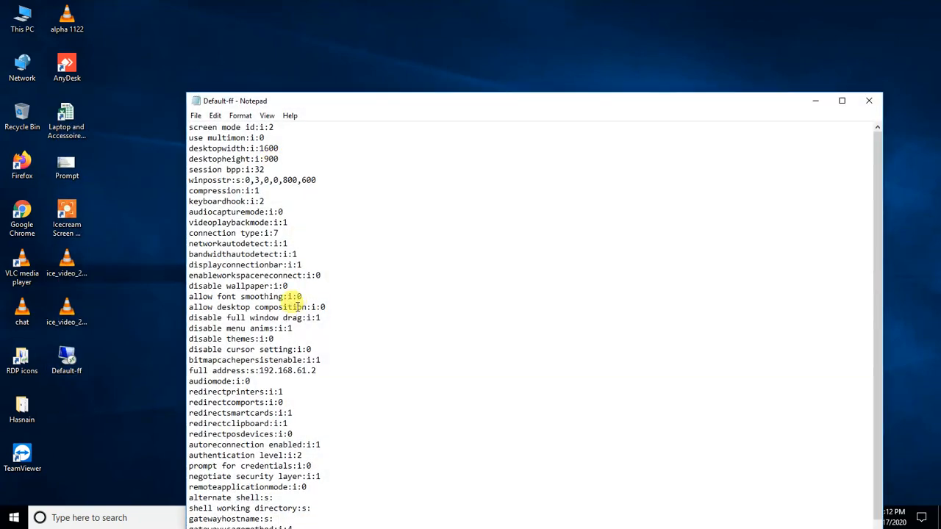
pyautogui.click(279, 283)
pyautogui.scroll(-2, 278, 280)
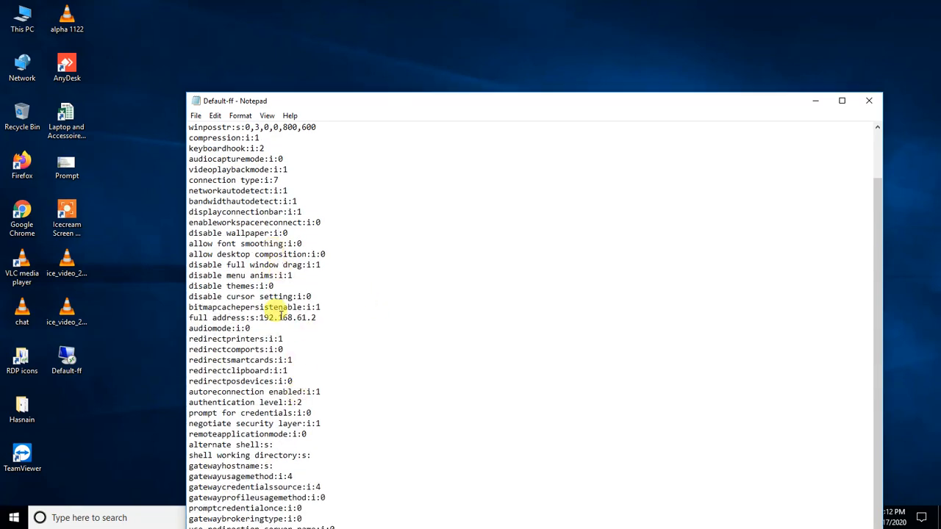
pyautogui.click(263, 317)
pyautogui.write('p')
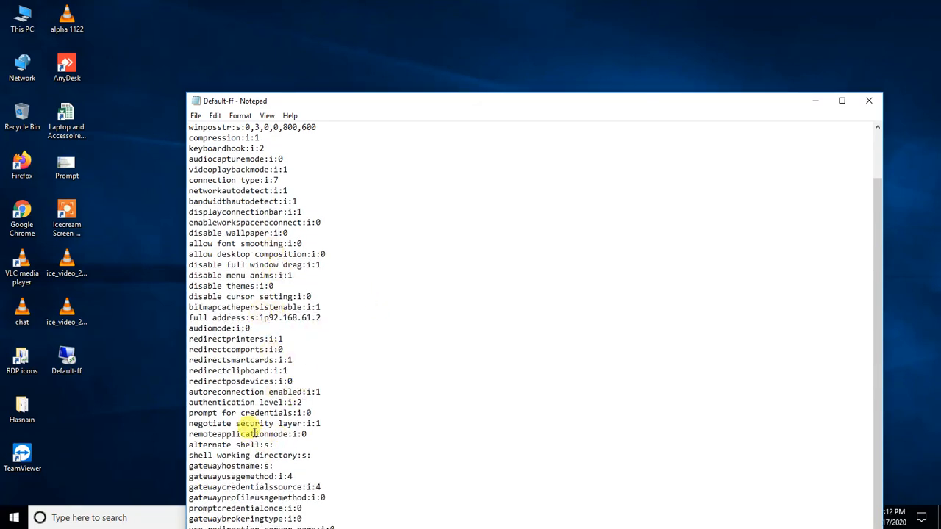
pyautogui.press('BackSpace')
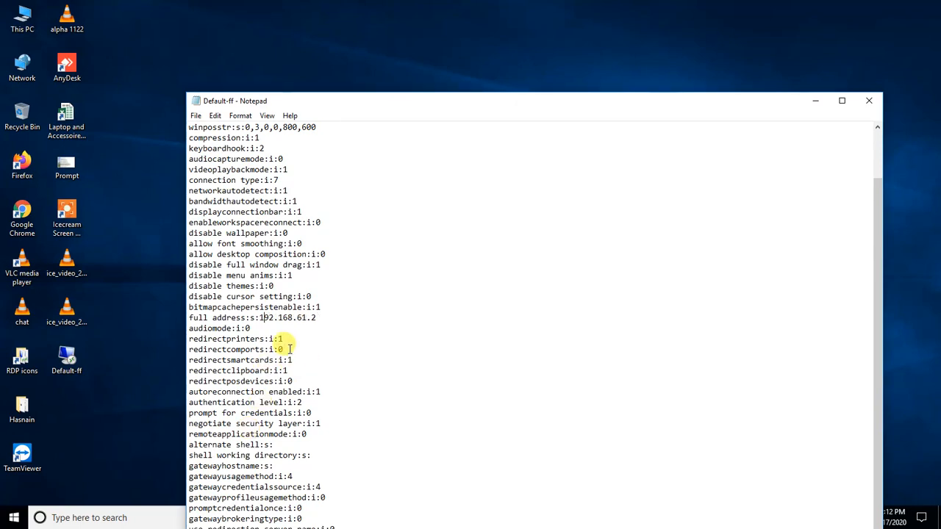
# Search the file for "prompt" and select the whole "prompt for credentials" line to check its value.
pyautogui.hotkey('ctrl', 'f')
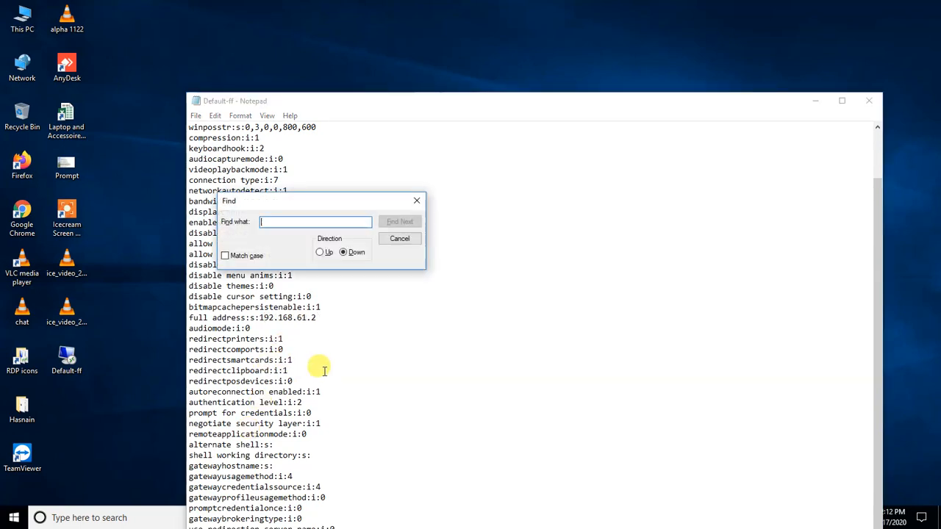
pyautogui.write('prompt')
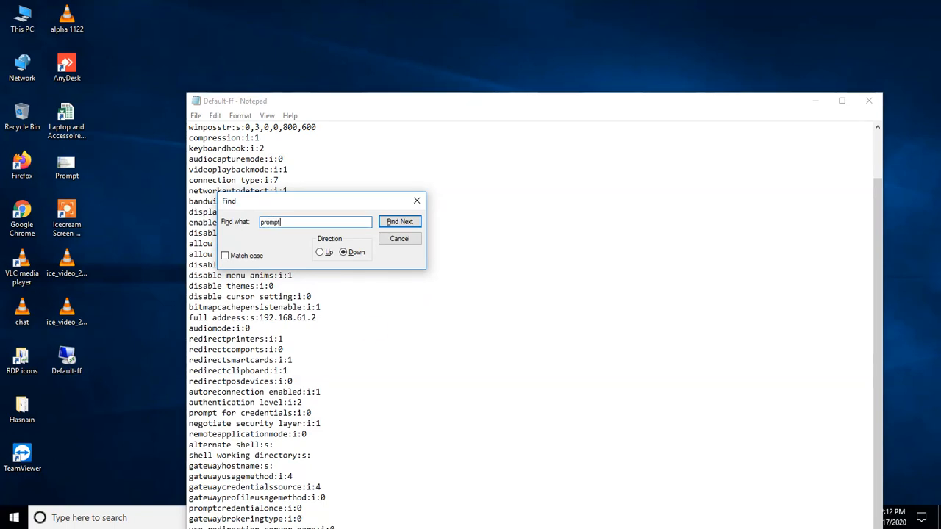
pyautogui.press('Return')
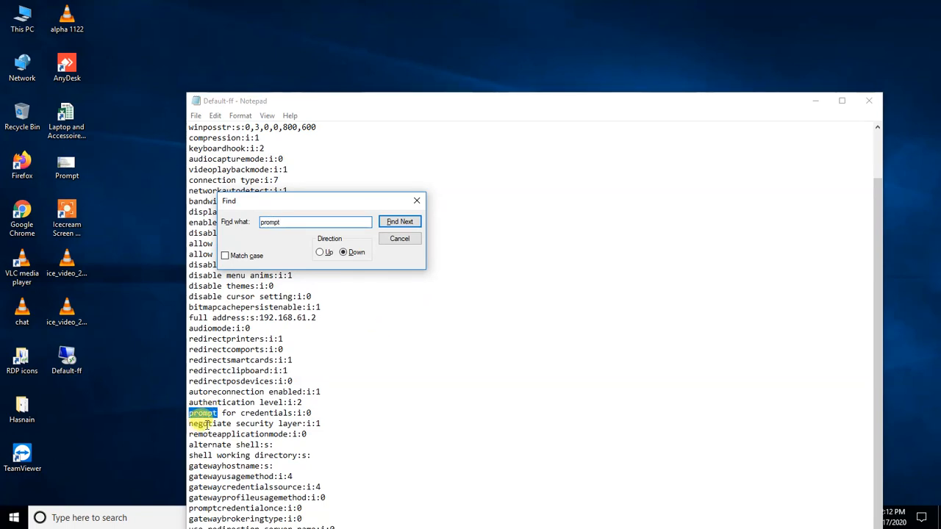
pyautogui.moveTo(307, 203); pyautogui.dragTo(505, 189)
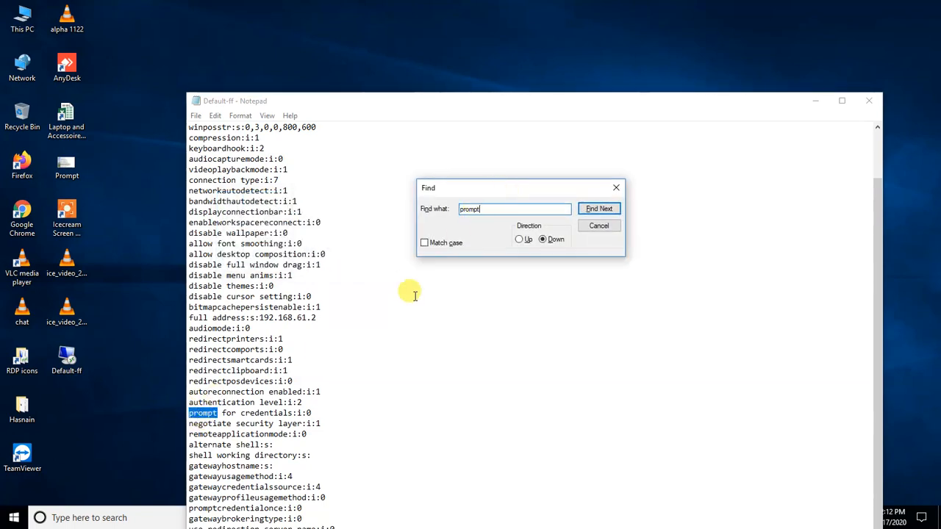
pyautogui.moveTo(312, 413); pyautogui.dragTo(189, 413)
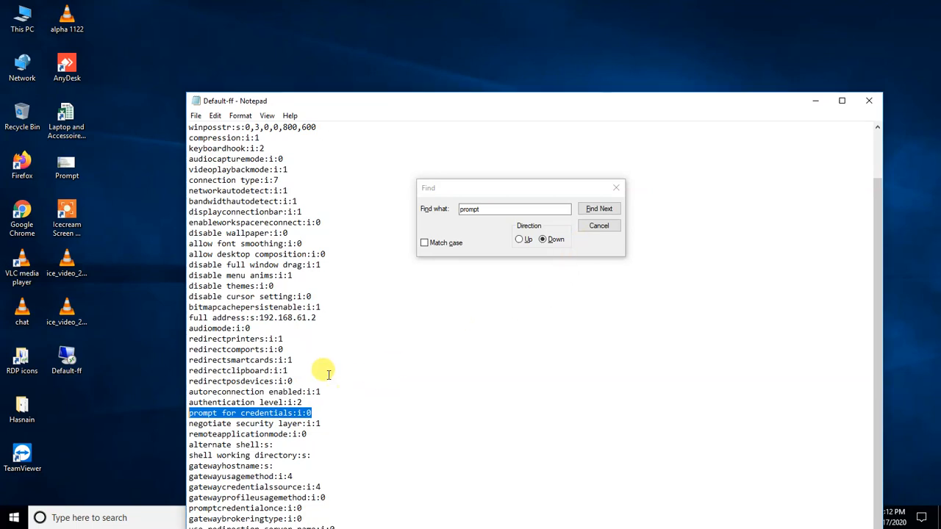
pyautogui.click(604, 225)
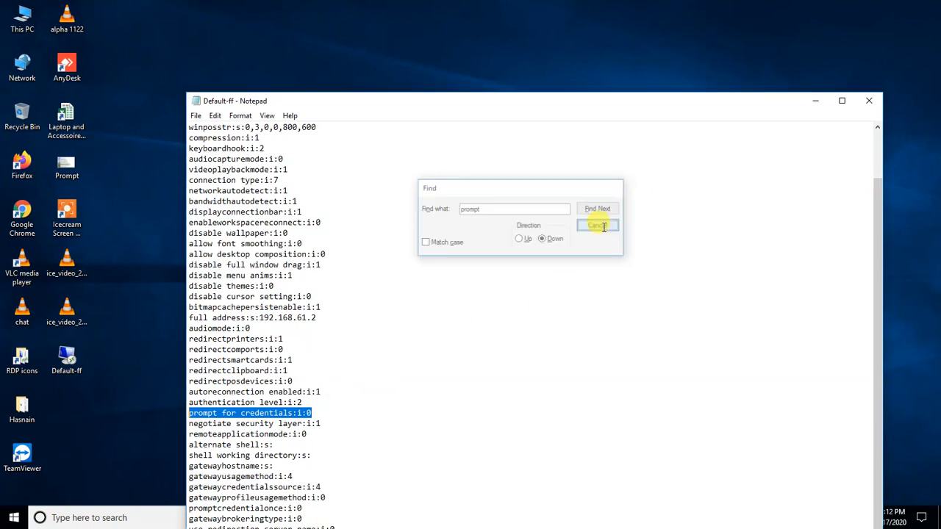
# Close the connection file without saving changes and connect to the remote server with Default-ff on the desktop.
pyautogui.click(866, 102)
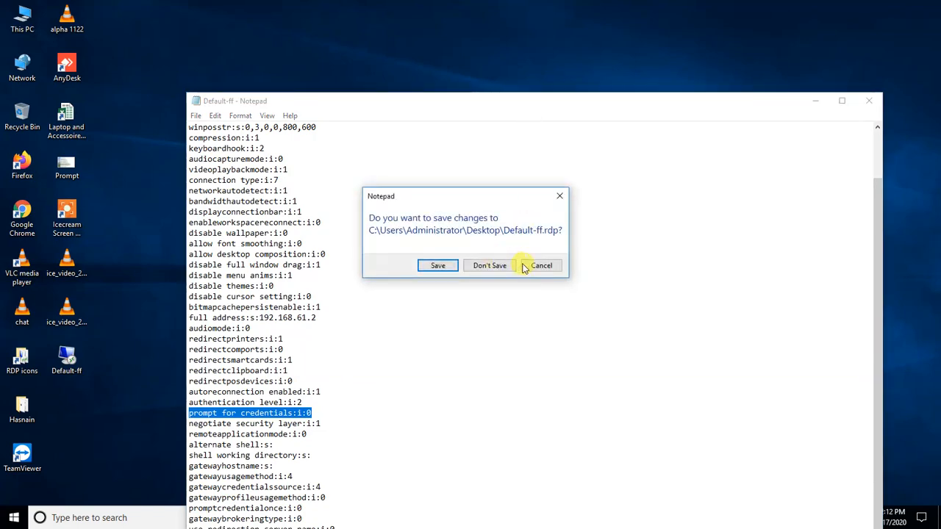
pyautogui.click(507, 267)
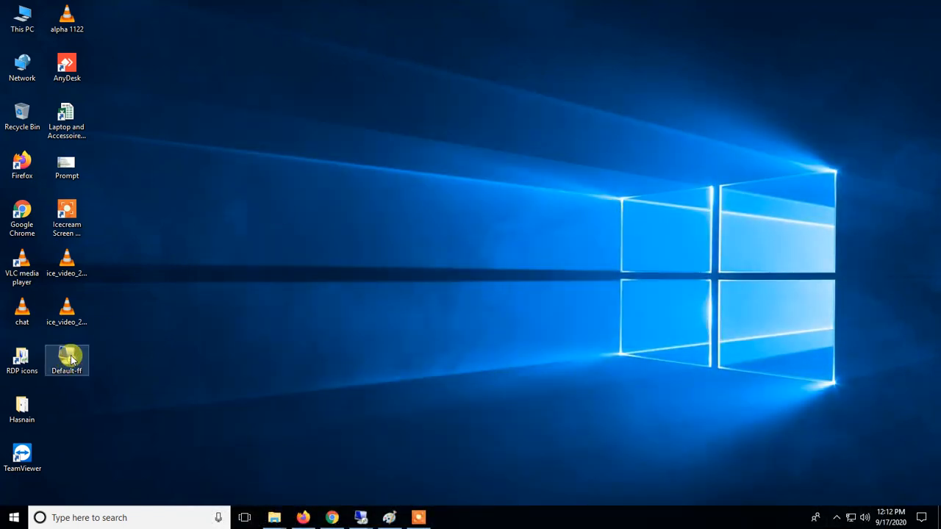
pyautogui.doubleClick(70, 358)
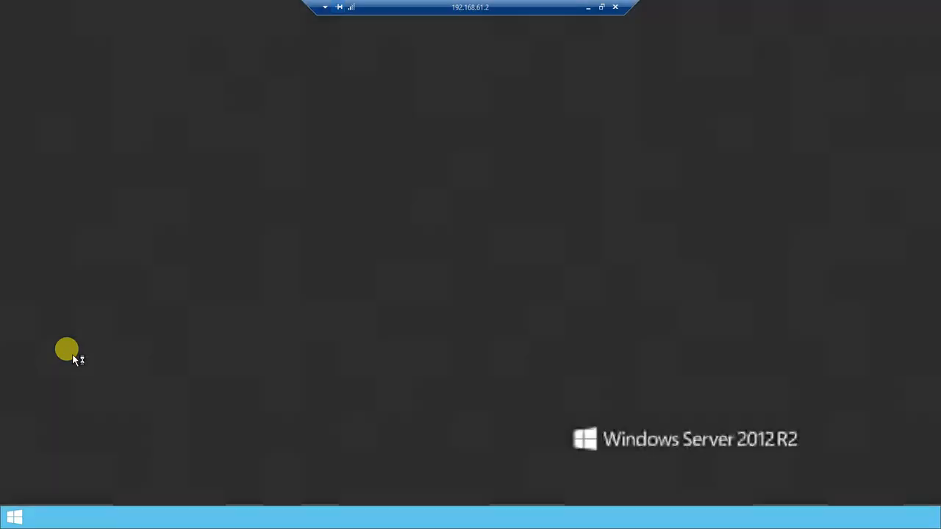